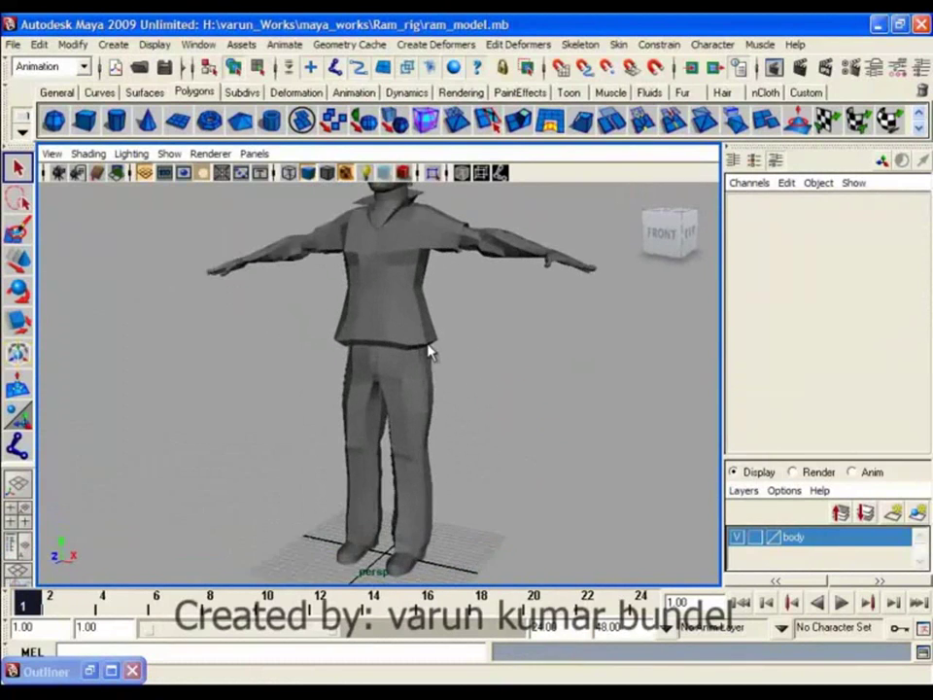
- Examine the edge loops around the knees of the character's jeans mesh from several angles
{"action": "left_click", "coordinate": [420, 440]}
{"action": "middle_click_drag", "start_coordinate": [420, 445], "coordinate": [393, 391], "text": "alt"}
{"action": "scroll", "coordinate": [468, 457], "scroll_direction": "up", "scroll_amount": 3}
{"action": "left_click_drag", "start_coordinate": [469, 457], "coordinate": [489, 486], "text": "alt"}
{"action": "scroll", "coordinate": [396, 437], "scroll_direction": "up", "scroll_amount": 4}
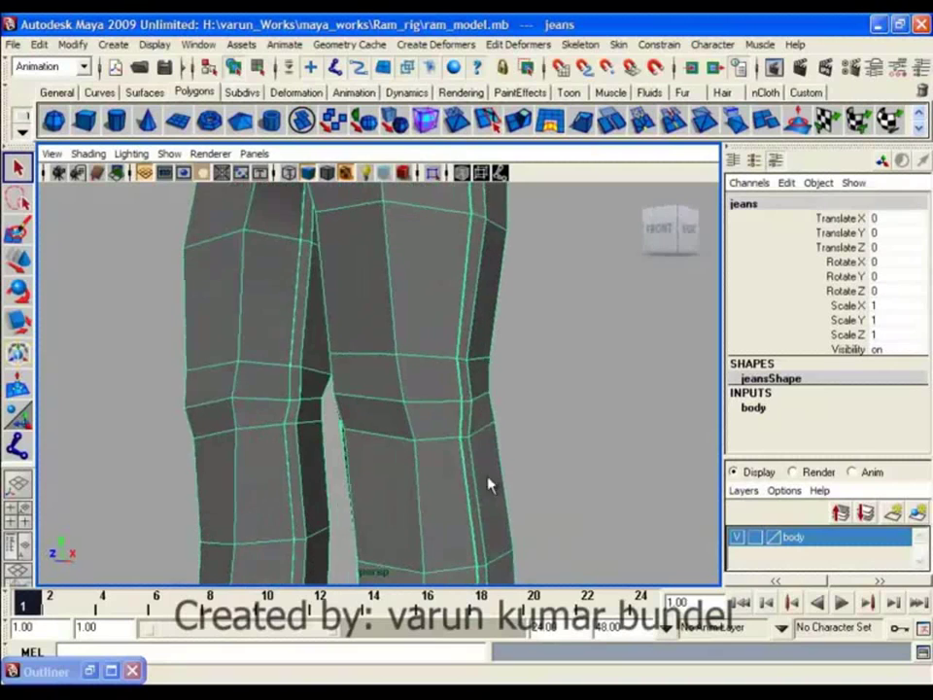
{"action": "left_click_drag", "start_coordinate": [504, 437], "coordinate": [311, 428], "text": "alt"}
{"action": "scroll", "coordinate": [303, 374], "scroll_direction": "down", "scroll_amount": 5}
{"action": "middle_click_drag", "start_coordinate": [302, 365], "coordinate": [300, 347], "text": "alt"}
{"action": "scroll", "coordinate": [320, 365], "scroll_direction": "up", "scroll_amount": 4}
{"action": "left_click_drag", "start_coordinate": [438, 438], "coordinate": [521, 445], "text": "alt"}
{"action": "left_click_drag", "start_coordinate": [479, 251], "coordinate": [386, 326], "text": "alt"}
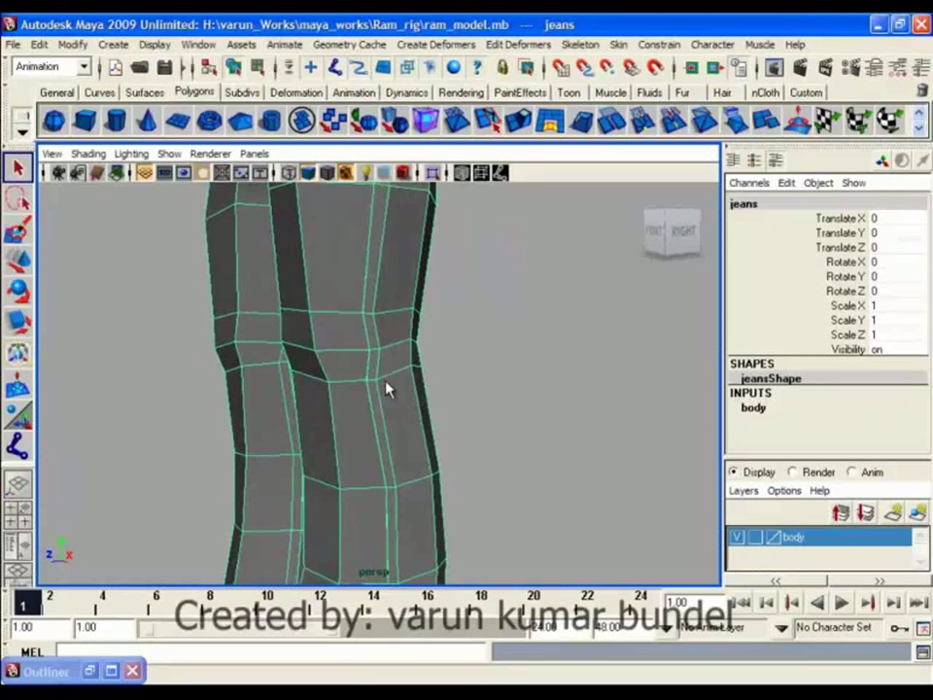
{"action": "scroll", "coordinate": [366, 378], "scroll_direction": "down", "scroll_amount": 6}
{"action": "middle_click_drag", "start_coordinate": [348, 377], "coordinate": [332, 556], "text": "alt"}
{"action": "left_click_drag", "start_coordinate": [501, 433], "coordinate": [557, 427], "text": "alt"}
{"action": "middle_click_drag", "start_coordinate": [558, 427], "coordinate": [545, 482], "text": "alt"}
{"action": "scroll", "coordinate": [518, 374], "scroll_direction": "up", "scroll_amount": 1}
- Select the left hand mesh and examine its topology around the fingers, wrist and forearm
{"action": "left_click", "coordinate": [511, 313]}
{"action": "scroll", "coordinate": [500, 373], "scroll_direction": "up", "scroll_amount": 4}
{"action": "left_click_drag", "start_coordinate": [499, 373], "coordinate": [399, 443], "text": "alt"}
{"action": "left_click_drag", "start_coordinate": [532, 440], "coordinate": [428, 485], "text": "alt"}
{"action": "middle_click_drag", "start_coordinate": [428, 485], "coordinate": [399, 395], "text": "alt"}
{"action": "left_click_drag", "start_coordinate": [400, 396], "coordinate": [362, 410], "text": "alt"}
{"action": "scroll", "coordinate": [361, 409], "scroll_direction": "up", "scroll_amount": 1}
{"action": "middle_click_drag", "start_coordinate": [362, 409], "coordinate": [481, 423], "text": "alt"}
{"action": "scroll", "coordinate": [481, 423], "scroll_direction": "up", "scroll_amount": 4}
{"action": "left_click_drag", "start_coordinate": [481, 423], "coordinate": [476, 431], "text": "alt"}
{"action": "scroll", "coordinate": [419, 412], "scroll_direction": "down", "scroll_amount": 5}
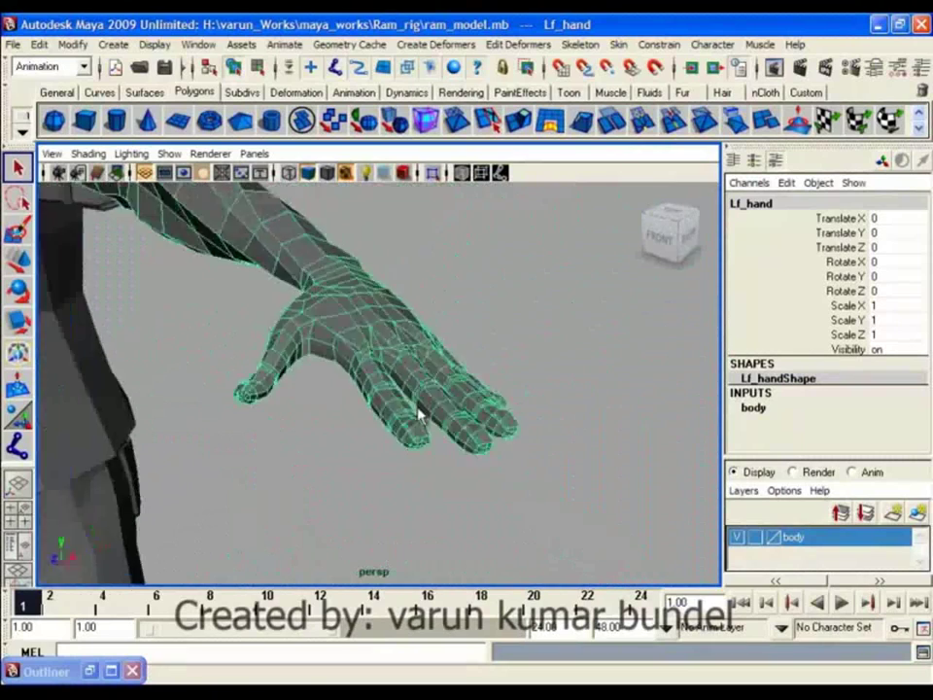
{"action": "left_click_drag", "start_coordinate": [419, 412], "coordinate": [396, 377], "text": "alt"}
{"action": "middle_click_drag", "start_coordinate": [396, 377], "coordinate": [428, 367], "text": "alt"}
{"action": "scroll", "coordinate": [428, 366], "scroll_direction": "up", "scroll_amount": 2}
{"action": "scroll", "coordinate": [434, 420], "scroll_direction": "down", "scroll_amount": 8}
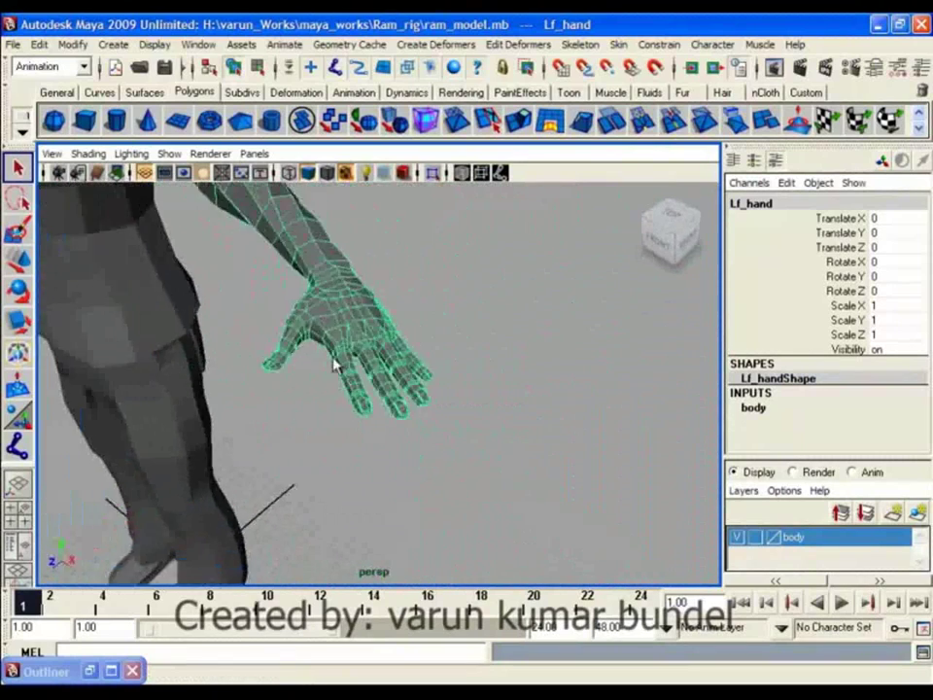
{"action": "middle_click_drag", "start_coordinate": [334, 365], "coordinate": [362, 343], "text": "alt"}
{"action": "left_click_drag", "start_coordinate": [363, 343], "coordinate": [343, 312], "text": "alt"}
{"action": "middle_click_drag", "start_coordinate": [343, 312], "coordinate": [445, 367], "text": "alt"}
{"action": "left_click_drag", "start_coordinate": [445, 367], "coordinate": [413, 304], "text": "alt"}
{"action": "scroll", "coordinate": [412, 304], "scroll_direction": "down", "scroll_amount": 2}
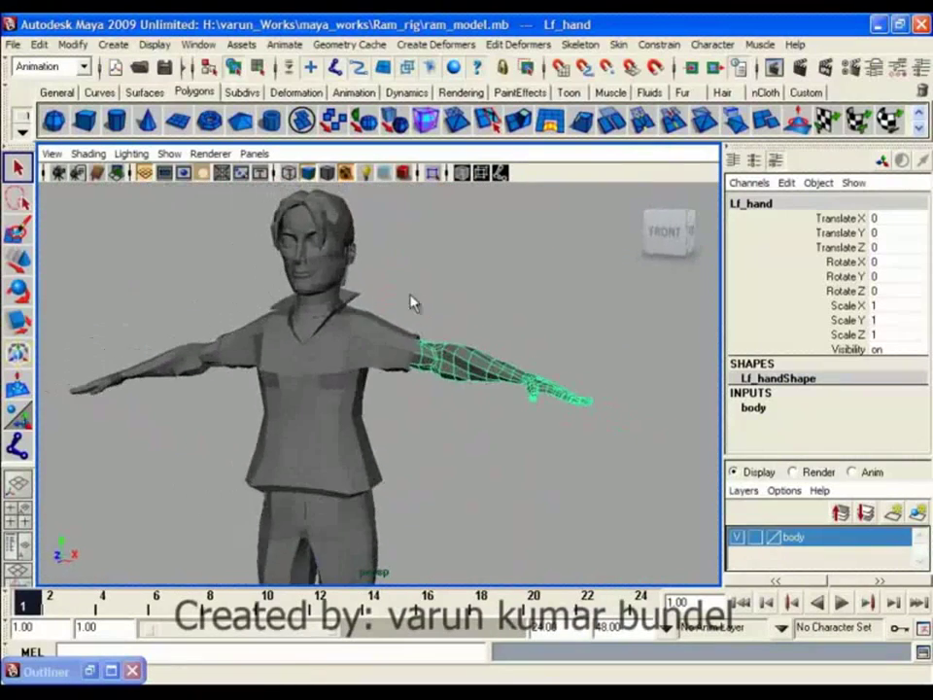
- Insert two horizontal edge loops around the neck of the face mesh with the Insert Edge Loop Tool
{"action": "middle_click_drag", "start_coordinate": [389, 301], "coordinate": [479, 348], "text": "alt"}
{"action": "scroll", "coordinate": [534, 465], "scroll_direction": "up", "scroll_amount": 5}
{"action": "left_click_drag", "start_coordinate": [428, 389], "coordinate": [486, 355], "text": "alt"}
{"action": "middle_click_drag", "start_coordinate": [486, 355], "coordinate": [445, 375], "text": "alt"}
{"action": "scroll", "coordinate": [486, 381], "scroll_direction": "up", "scroll_amount": 2}
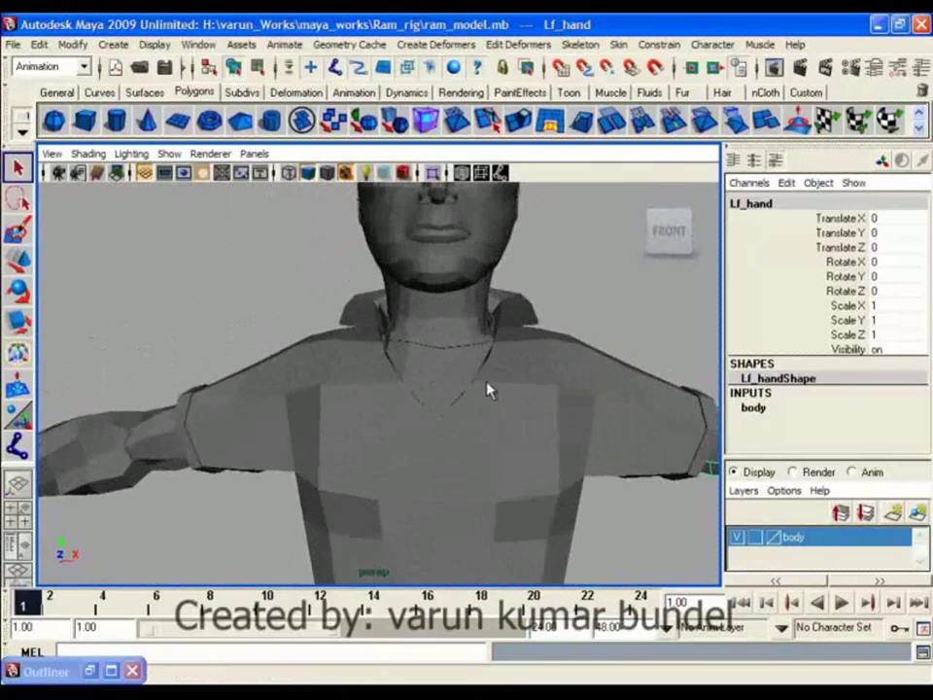
{"action": "left_click_drag", "start_coordinate": [486, 381], "coordinate": [437, 355], "text": "alt"}
{"action": "left_click", "coordinate": [459, 299]}
{"action": "left_click_drag", "start_coordinate": [460, 316], "coordinate": [375, 402], "text": "alt"}
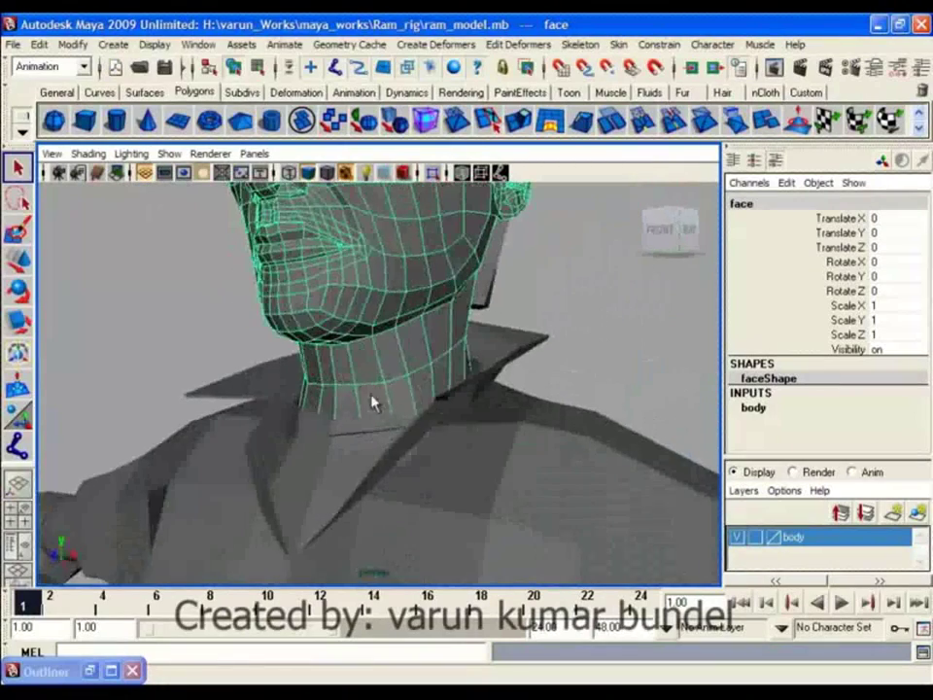
{"action": "left_click", "coordinate": [54, 67]}
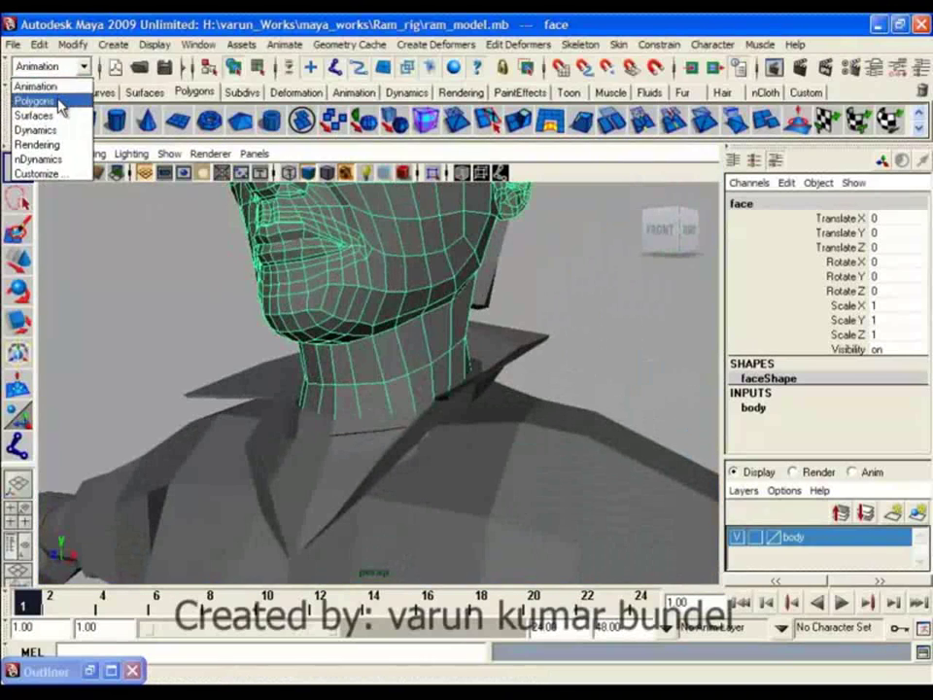
{"action": "left_click", "coordinate": [60, 100]}
{"action": "left_click", "coordinate": [359, 44]}
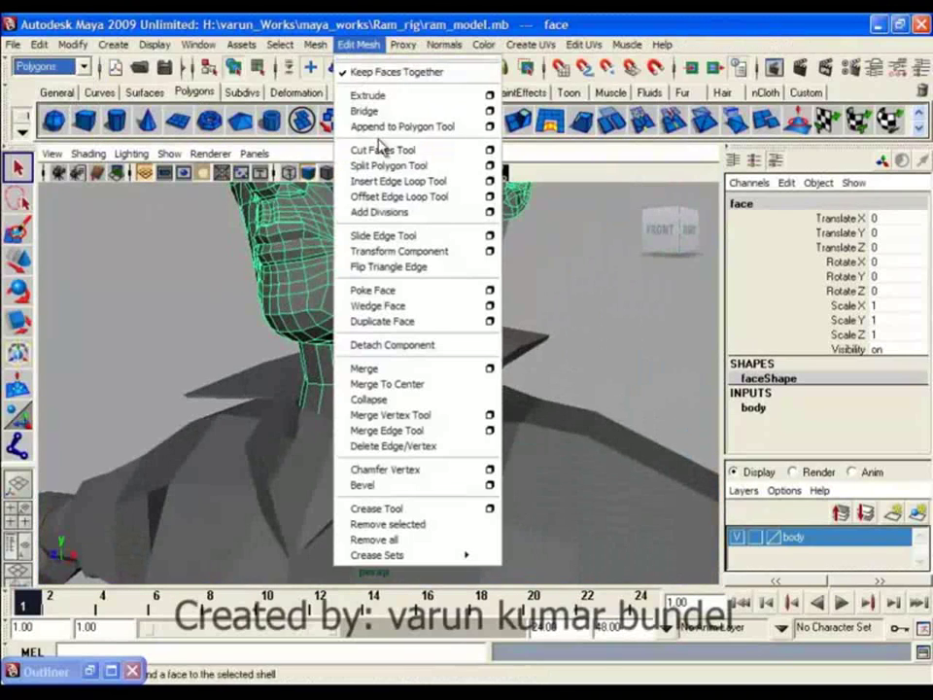
{"action": "left_click", "coordinate": [393, 188]}
{"action": "left_click_drag", "start_coordinate": [389, 262], "coordinate": [346, 335], "text": "alt"}
{"action": "mouse_move", "coordinate": [346, 335]}
{"action": "left_mouse_down", "text": "alt"}
{"action": "mouse_move", "coordinate": [387, 346]}
{"action": "mouse_move", "coordinate": [462, 339]}
{"action": "mouse_move", "coordinate": [408, 354]}
{"action": "mouse_move", "coordinate": [366, 435]}
{"action": "mouse_move", "coordinate": [381, 409]}
{"action": "mouse_move", "coordinate": [538, 370]}
{"action": "mouse_move", "coordinate": [364, 375]}
{"action": "mouse_move", "coordinate": [346, 357]}
{"action": "left_mouse_up", "text": "alt"}
{"action": "key", "text": "w"}
{"action": "right_click_drag", "start_coordinate": [404, 306], "coordinate": [449, 286]}
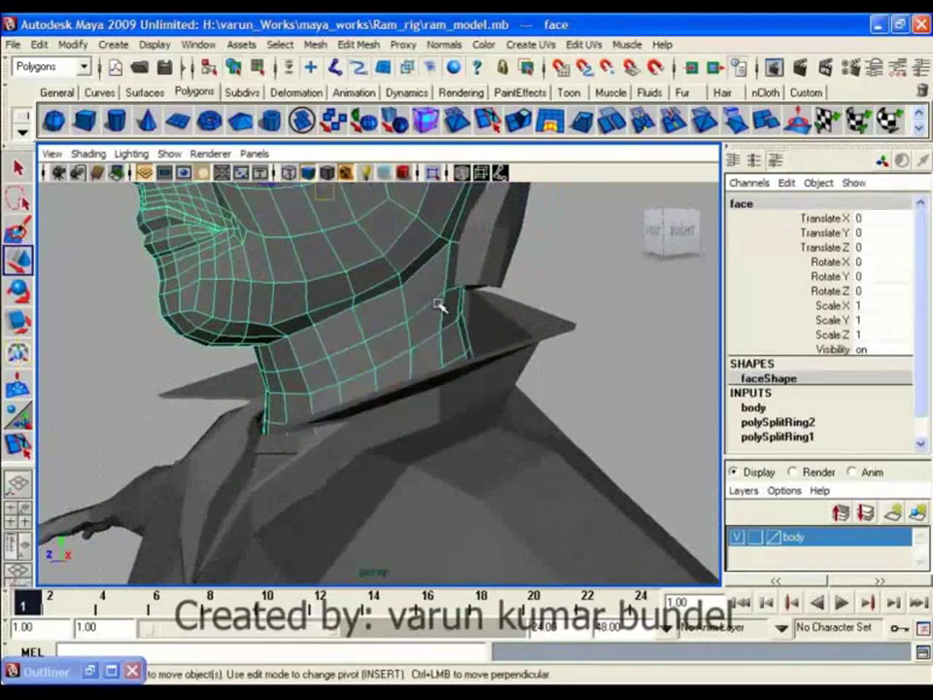
- Delete the non-deformer history of the face mesh
{"action": "left_click_drag", "start_coordinate": [439, 308], "coordinate": [473, 344], "text": "alt"}
{"action": "left_click_drag", "start_coordinate": [919, 361], "coordinate": [921, 381]}
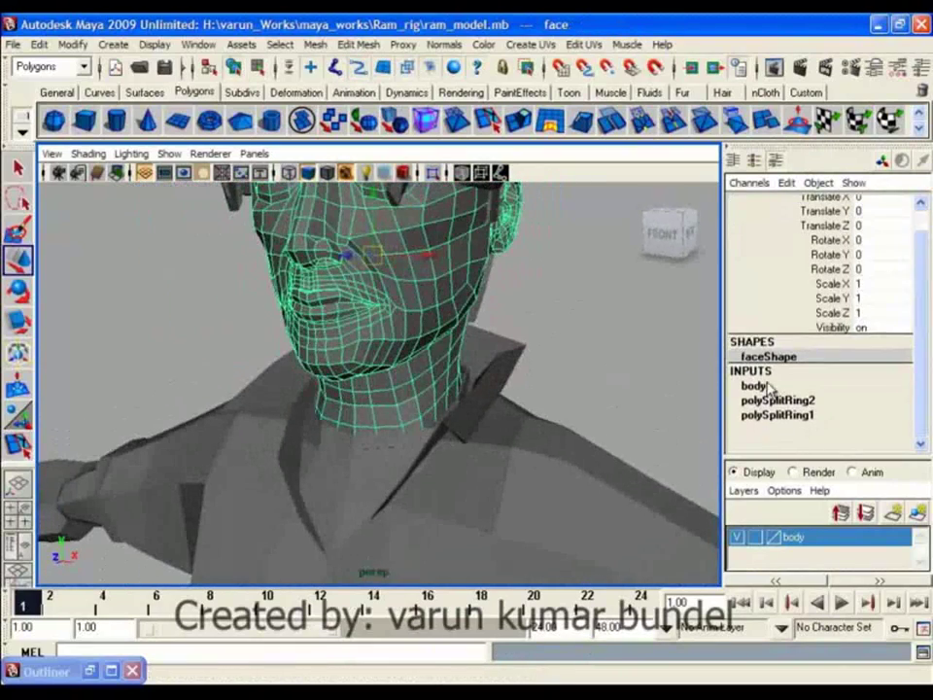
{"action": "left_click_drag", "start_coordinate": [540, 352], "coordinate": [615, 352], "text": "alt"}
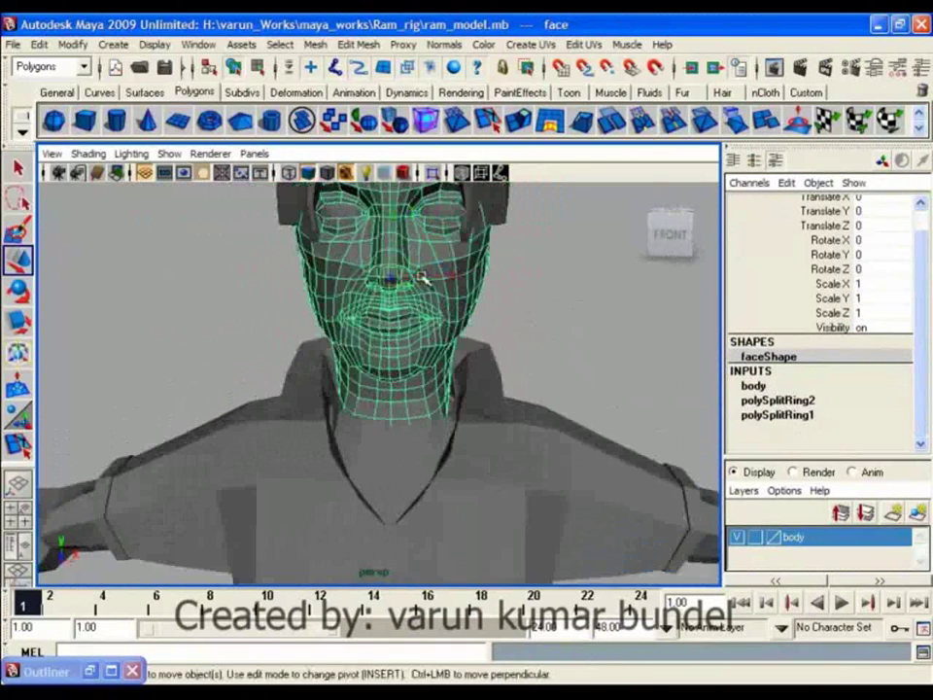
{"action": "left_click", "coordinate": [39, 46]}
{"action": "mouse_move", "coordinate": [179, 237]}
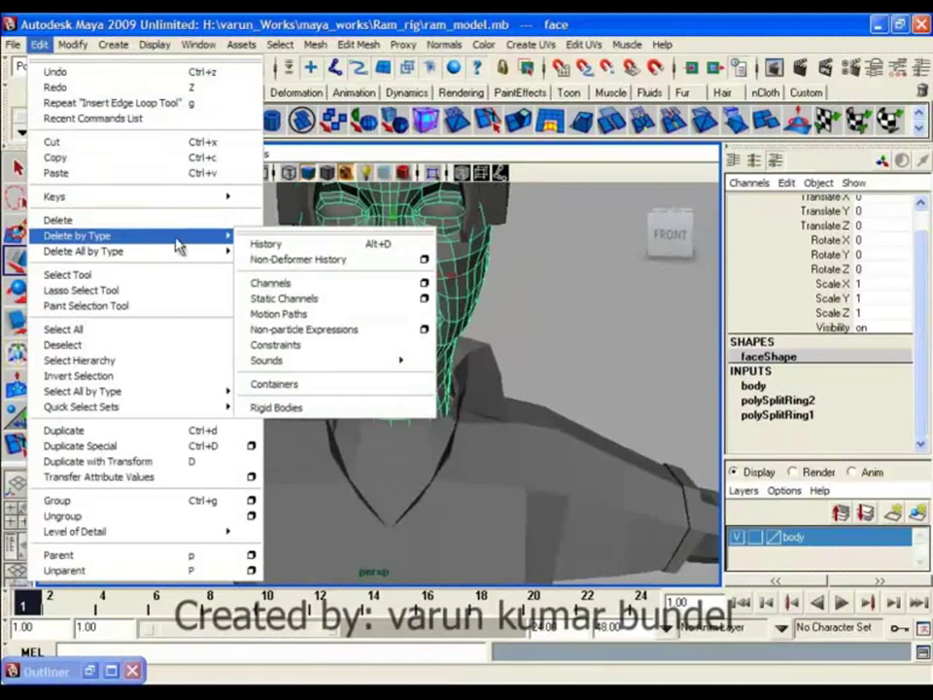
{"action": "left_click", "coordinate": [302, 258]}
- Place the root joint at the hips in the side view with the Joint Tool, and display the model in wireframe
{"action": "left_click_drag", "start_coordinate": [500, 312], "coordinate": [437, 267], "text": "alt"}
{"action": "left_click", "coordinate": [433, 260]}
{"action": "right_click_drag", "start_coordinate": [486, 389], "coordinate": [496, 525], "text": "alt"}
{"action": "middle_click_drag", "start_coordinate": [496, 525], "coordinate": [492, 452], "text": "alt"}
{"action": "left_click_drag", "start_coordinate": [491, 452], "coordinate": [437, 454], "text": "alt"}
{"action": "left_click", "coordinate": [437, 454]}
{"action": "left_click_drag", "start_coordinate": [443, 347], "coordinate": [450, 389], "text": "alt"}
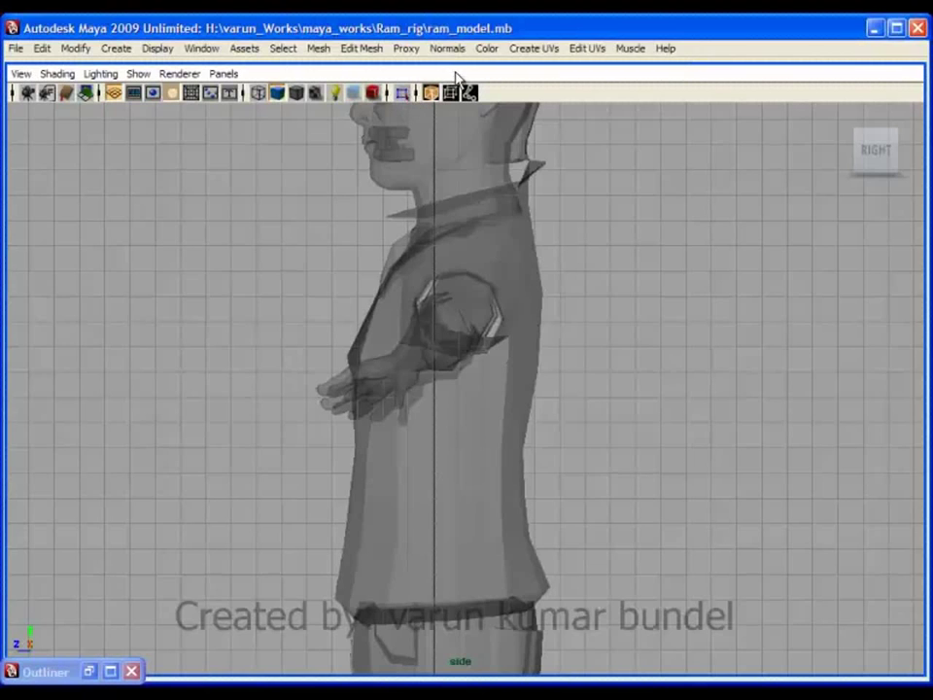
{"action": "key", "text": "F2"}
{"action": "left_click", "coordinate": [581, 48]}
{"action": "left_click", "coordinate": [587, 76]}
{"action": "middle_click_drag", "start_coordinate": [642, 468], "coordinate": [645, 409], "text": "alt"}
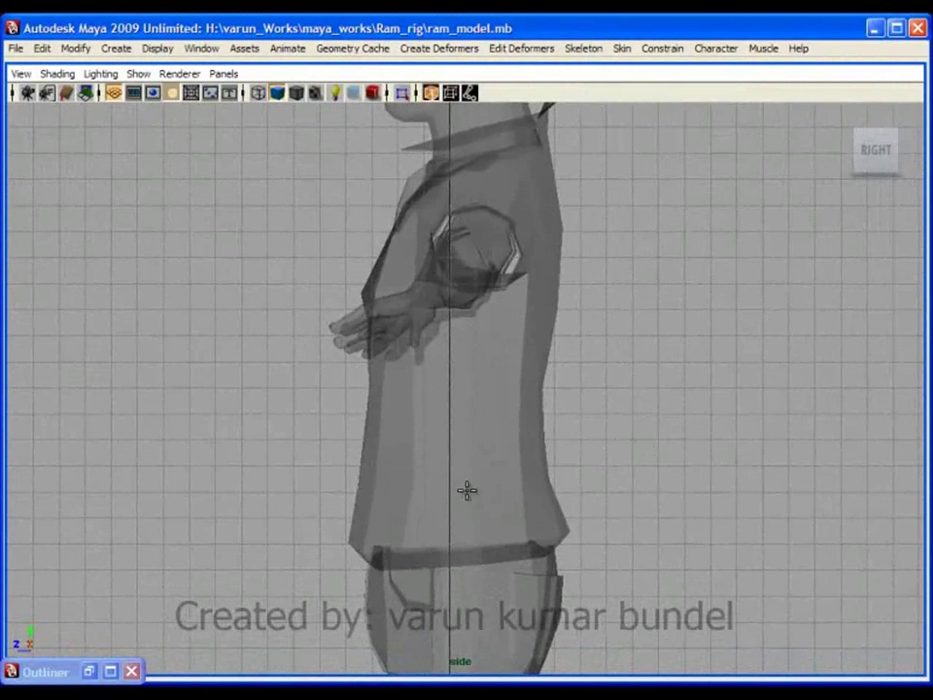
{"action": "middle_click_drag", "start_coordinate": [467, 490], "coordinate": [471, 501], "text": "alt"}
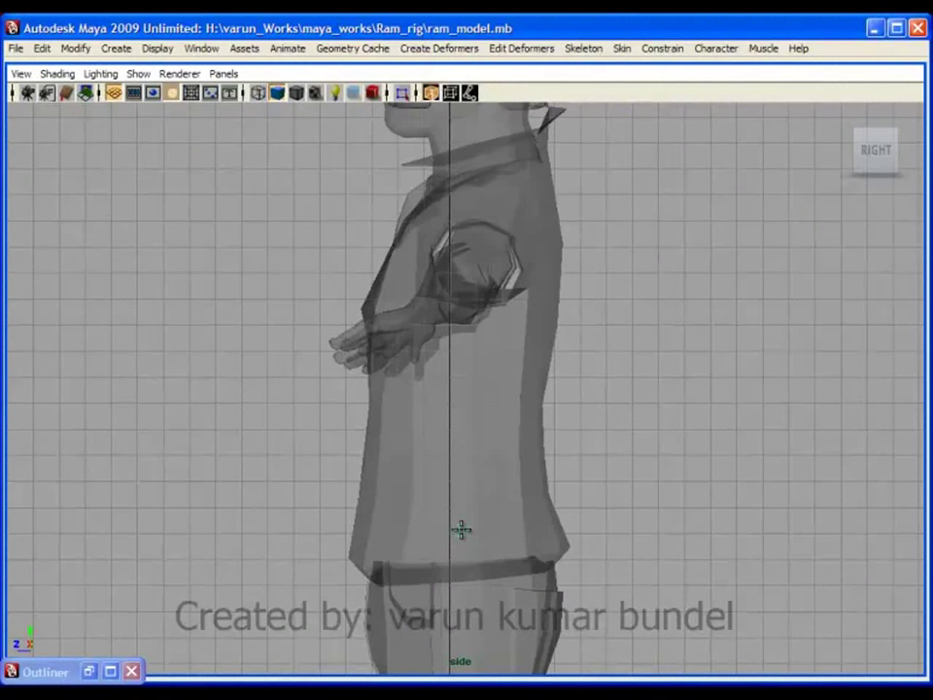
{"action": "key", "text": "4"}
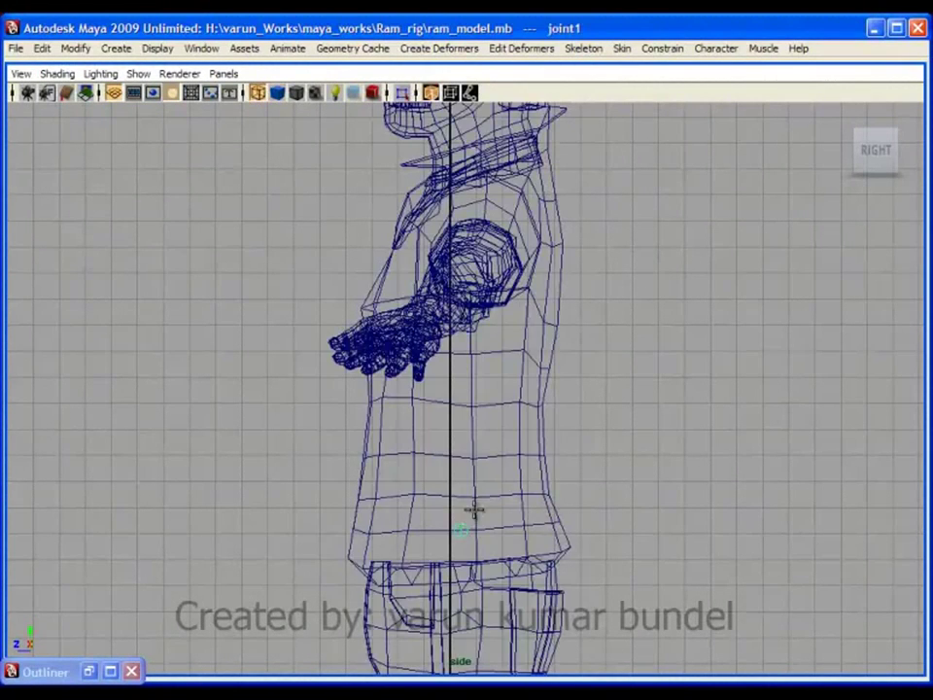
- Continue the joint chain up the spine from the hips through the waist and chest to shoulder height in the side view
{"action": "middle_click_drag", "start_coordinate": [459, 430], "coordinate": [462, 485], "text": "alt"}
{"action": "left_click", "coordinate": [465, 499]}
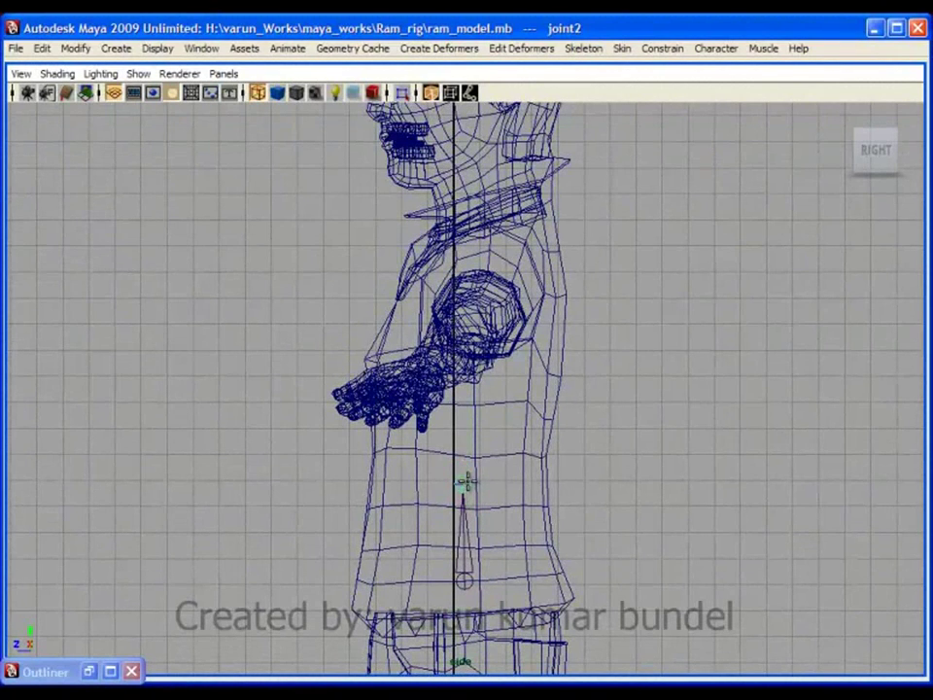
{"action": "middle_click_drag", "start_coordinate": [464, 481], "coordinate": [485, 504], "text": "alt"}
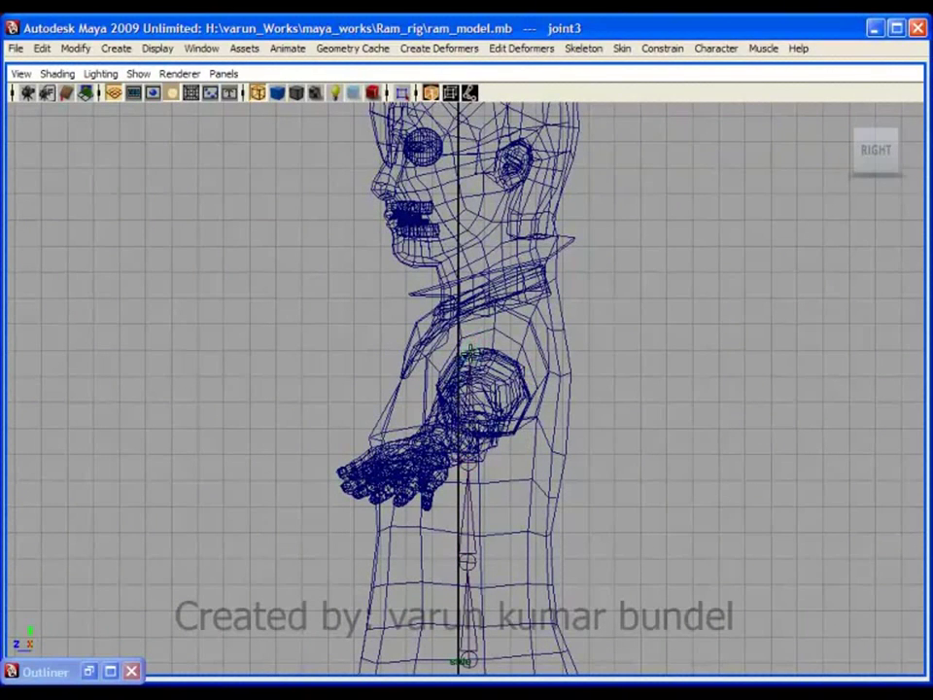
{"action": "left_click", "coordinate": [473, 352]}
{"action": "middle_click_drag", "start_coordinate": [474, 352], "coordinate": [474, 445], "text": "alt"}
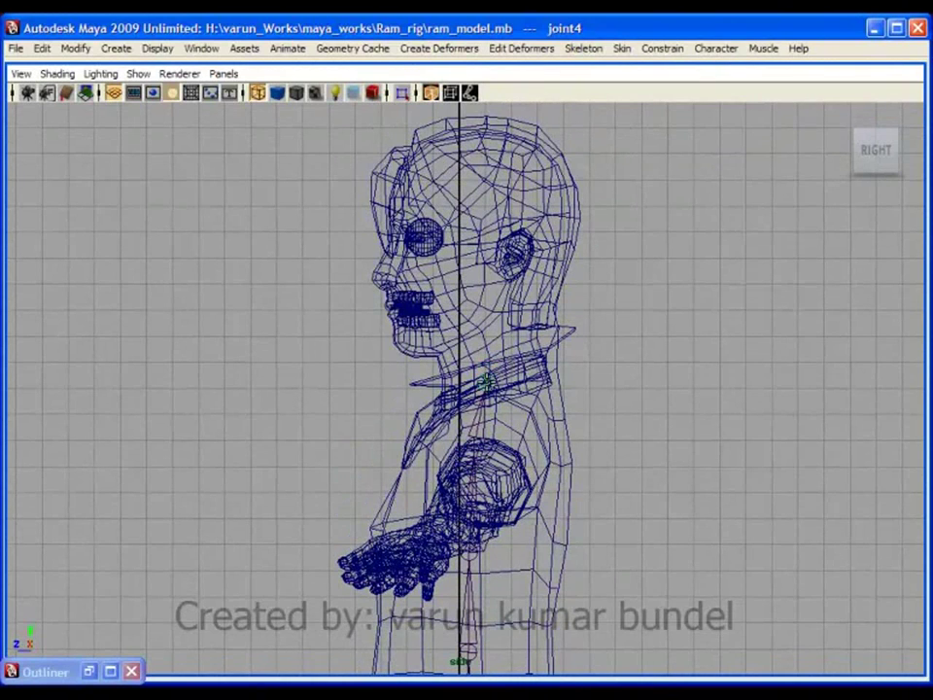
- Add the neck joint, the head joint near the jaw and the end joint at the top of the head, finishing the chain
{"action": "scroll", "coordinate": [477, 369], "scroll_direction": "up", "scroll_amount": 2}
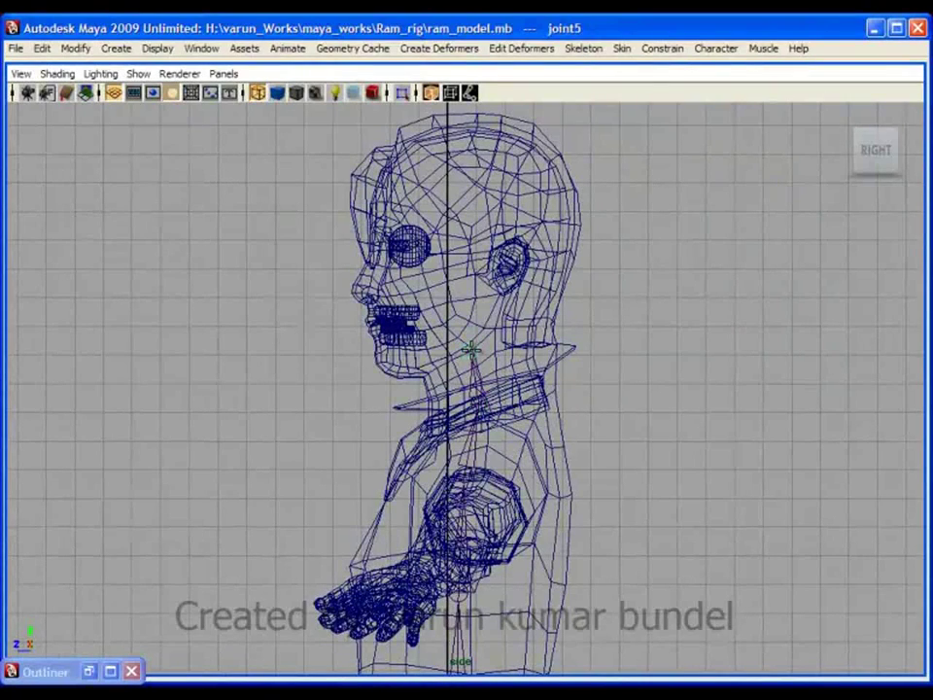
{"action": "middle_click_drag", "start_coordinate": [477, 346], "coordinate": [486, 445], "text": "alt"}
{"action": "left_click", "coordinate": [415, 237]}
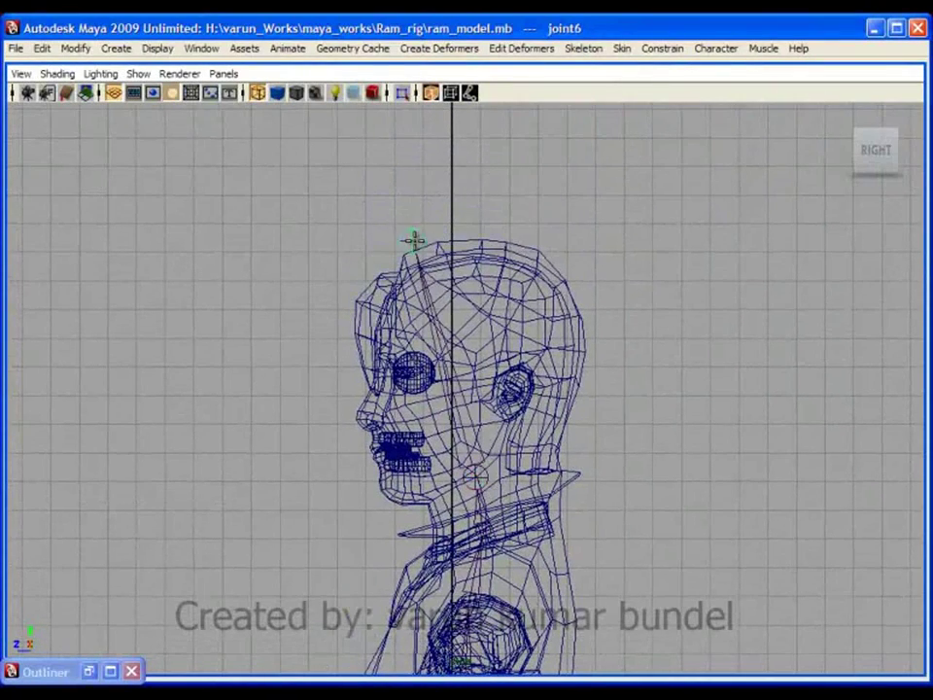
{"action": "key", "text": "Return"}
- Examine the new joint chain along the torso's centre line in the front view
{"action": "scroll", "coordinate": [486, 362], "scroll_direction": "down", "scroll_amount": 3}
{"action": "middle_click_drag", "start_coordinate": [529, 491], "coordinate": [525, 361], "text": "alt"}
{"action": "middle_click_drag", "start_coordinate": [530, 416], "coordinate": [530, 404], "text": "alt"}
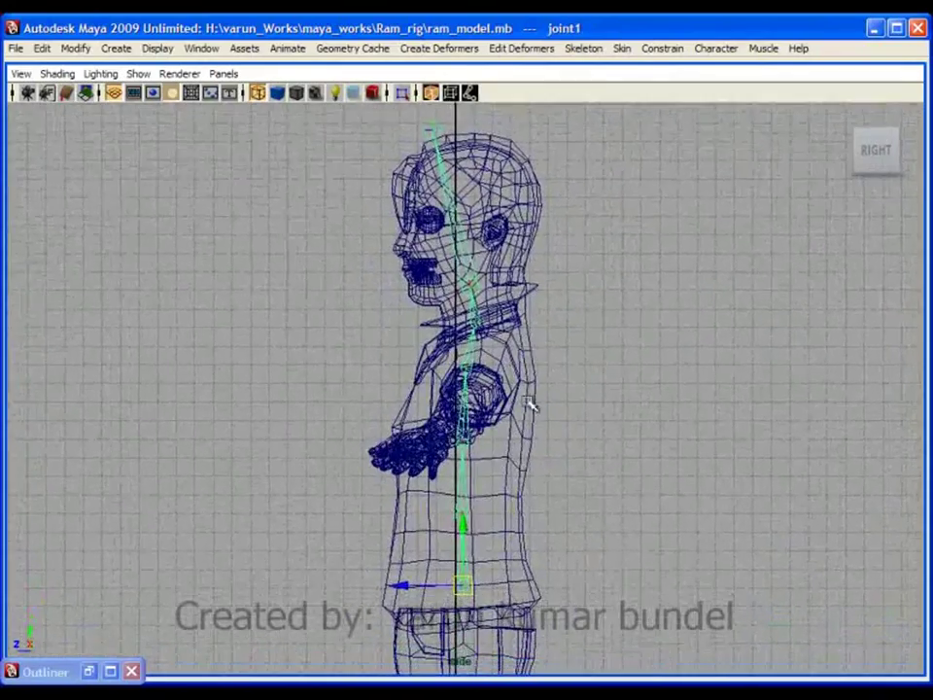
{"action": "key", "text": "space"}
{"action": "key", "text": "space"}
{"action": "middle_click_drag", "start_coordinate": [519, 279], "coordinate": [516, 545], "text": "alt"}
{"action": "right_click_drag", "start_coordinate": [516, 262], "coordinate": [408, 223], "text": "alt"}
{"action": "middle_click_drag", "start_coordinate": [407, 223], "coordinate": [407, 484], "text": "alt"}
{"action": "middle_click_drag", "start_coordinate": [472, 136], "coordinate": [472, 516], "text": "alt"}
{"action": "right_click_drag", "start_coordinate": [447, 389], "coordinate": [487, 417], "text": "alt"}
{"action": "middle_click_drag", "start_coordinate": [487, 417], "coordinate": [482, 492], "text": "alt"}
{"action": "right_click_drag", "start_coordinate": [482, 492], "coordinate": [503, 507], "text": "alt"}
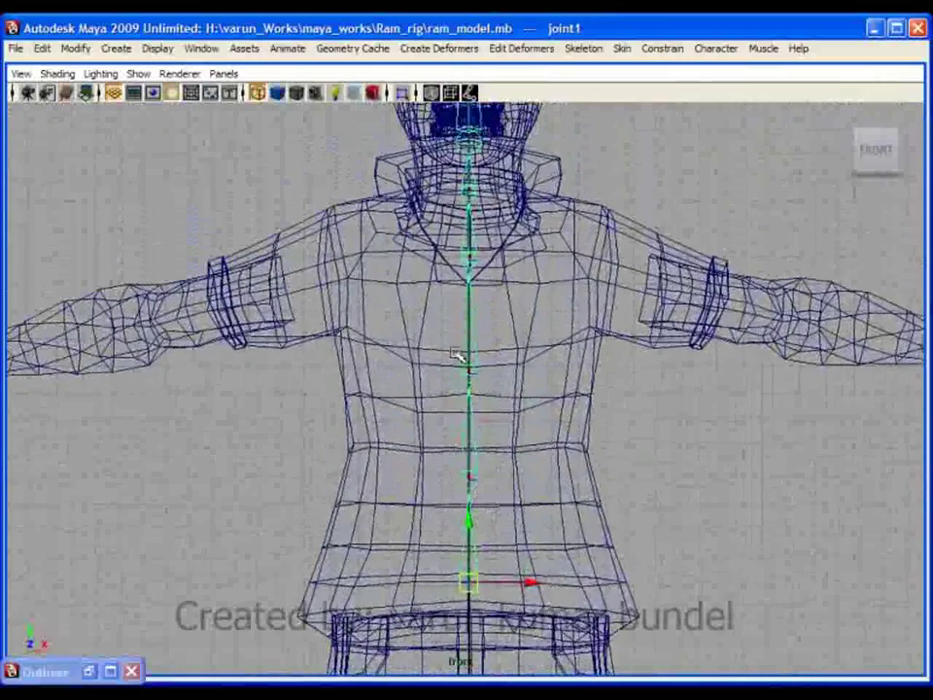
{"action": "middle_click_drag", "start_coordinate": [499, 344], "coordinate": [495, 344], "text": "alt"}
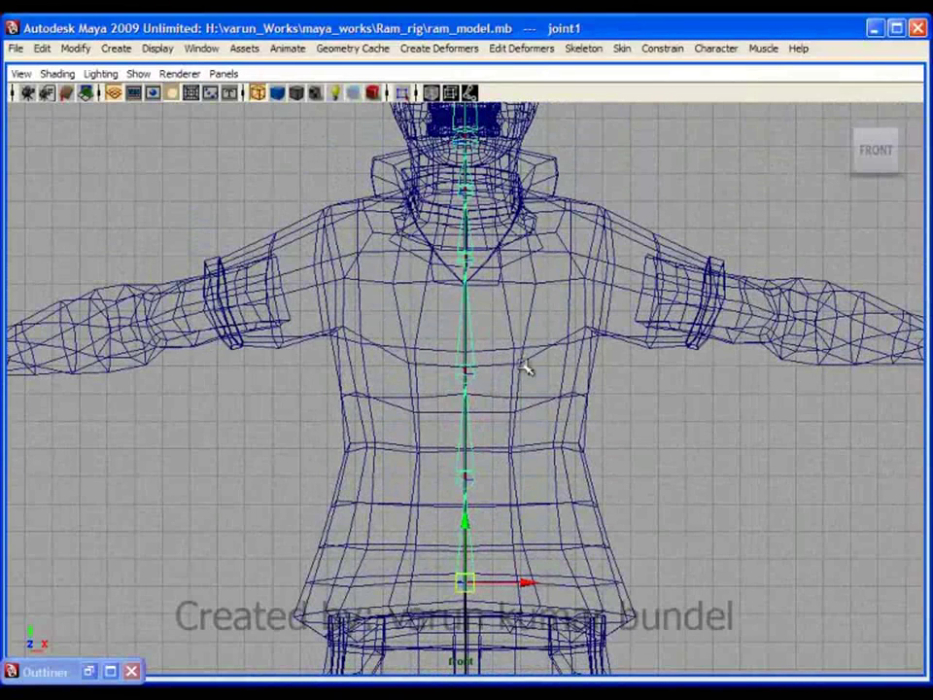
- Lower only the upper chest joint to the point of the shirt's V-neck, leaving its child joints in place
{"action": "key", "text": "Down"}
{"action": "key", "text": "Down"}
{"action": "key", "text": "Down"}
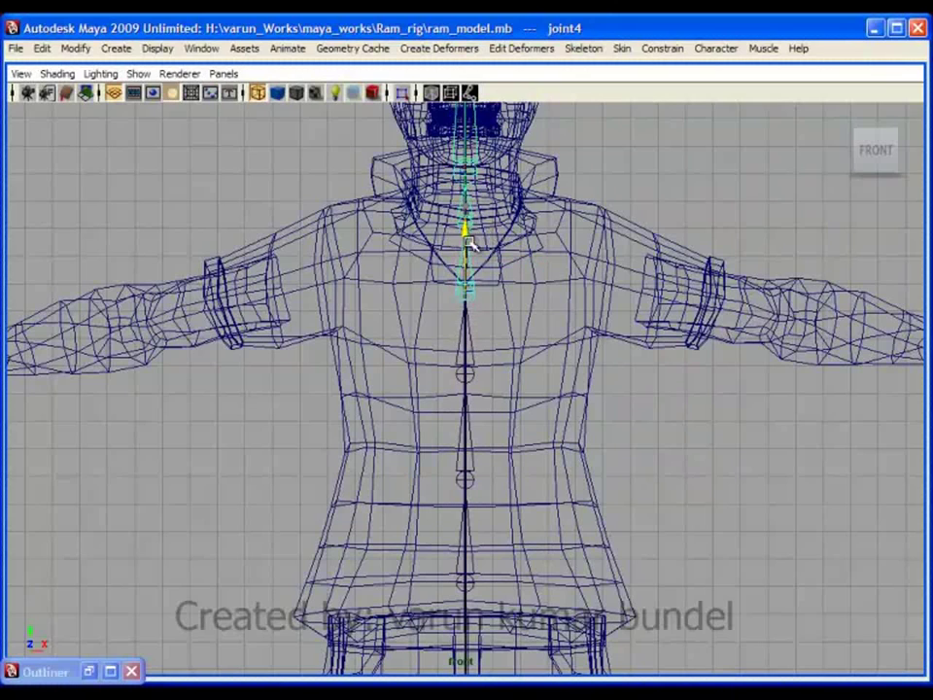
{"action": "middle_click_drag", "start_coordinate": [464, 274], "coordinate": [464, 418], "text": "alt"}
{"action": "middle_click_drag", "start_coordinate": [514, 496], "coordinate": [496, 379], "text": "alt"}
{"action": "scroll", "coordinate": [496, 379], "scroll_direction": "up", "scroll_amount": 2}
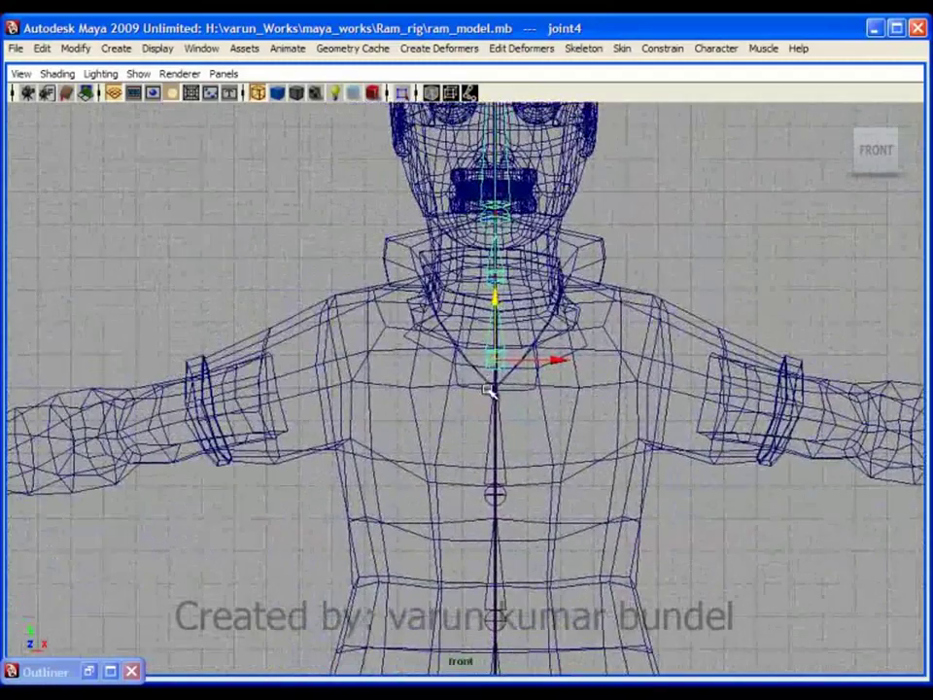
{"action": "left_click_drag", "start_coordinate": [498, 327], "coordinate": [499, 355]}
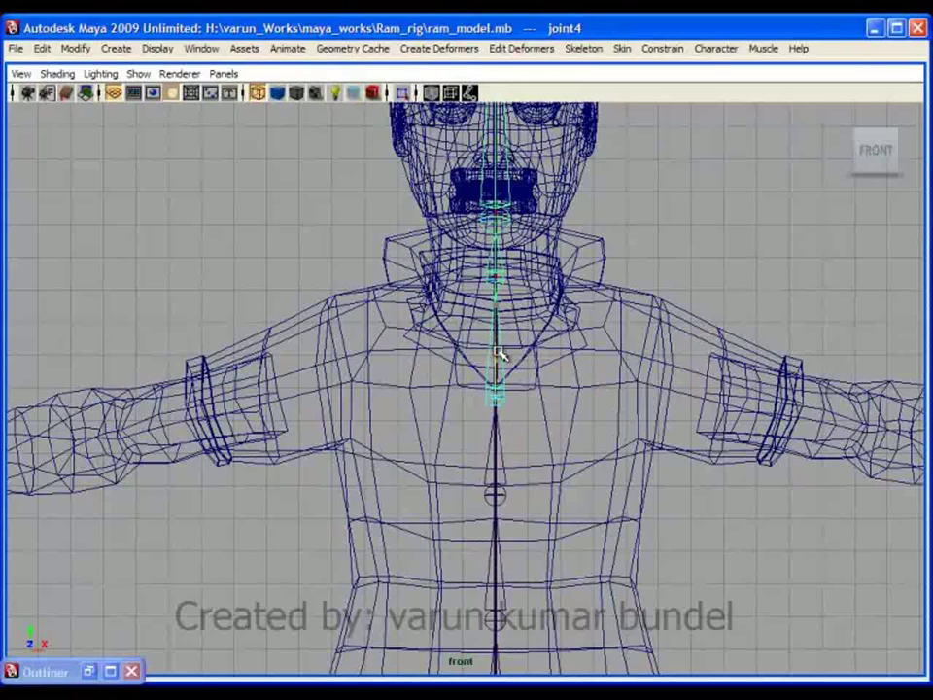
- Adjust the heights of the two lower spine joints individually along the torso's centre line
{"action": "left_click", "coordinate": [495, 496]}
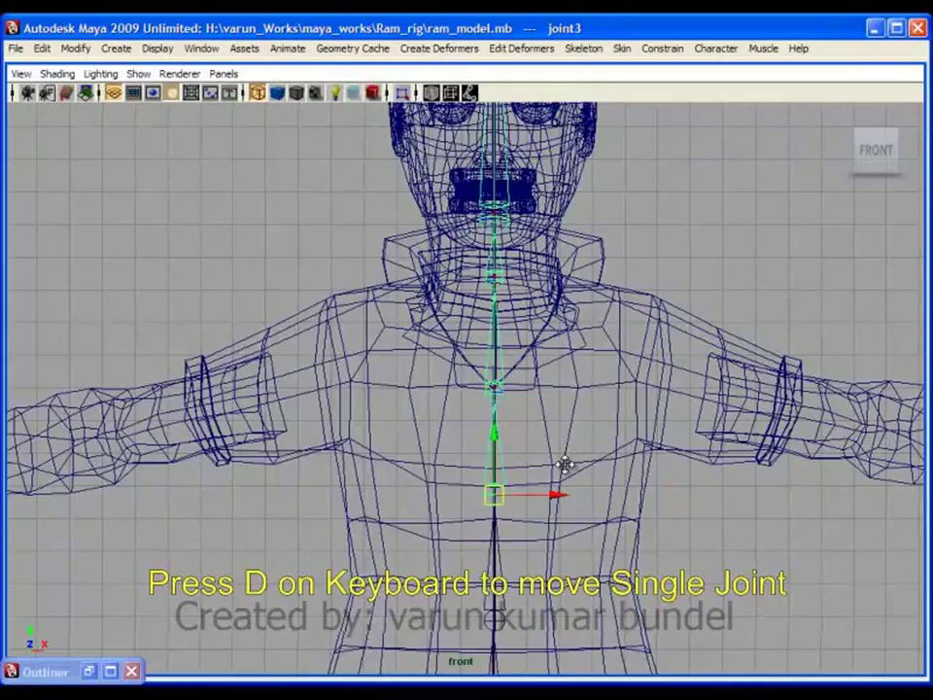
{"action": "middle_click_drag", "start_coordinate": [562, 463], "coordinate": [546, 371], "text": "alt"}
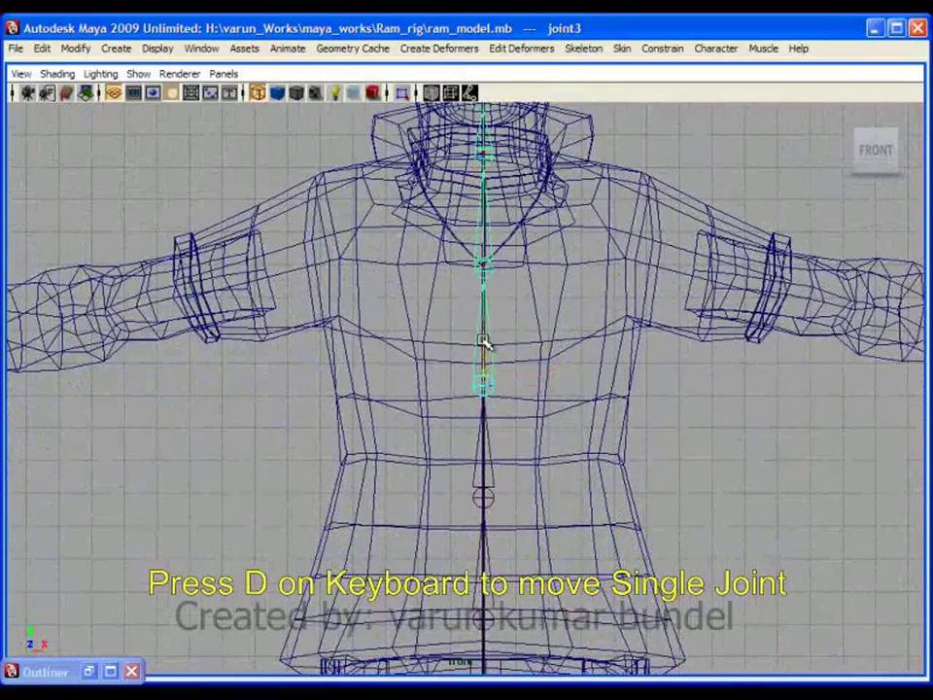
{"action": "left_click", "coordinate": [484, 497]}
{"action": "key", "text": "d"}
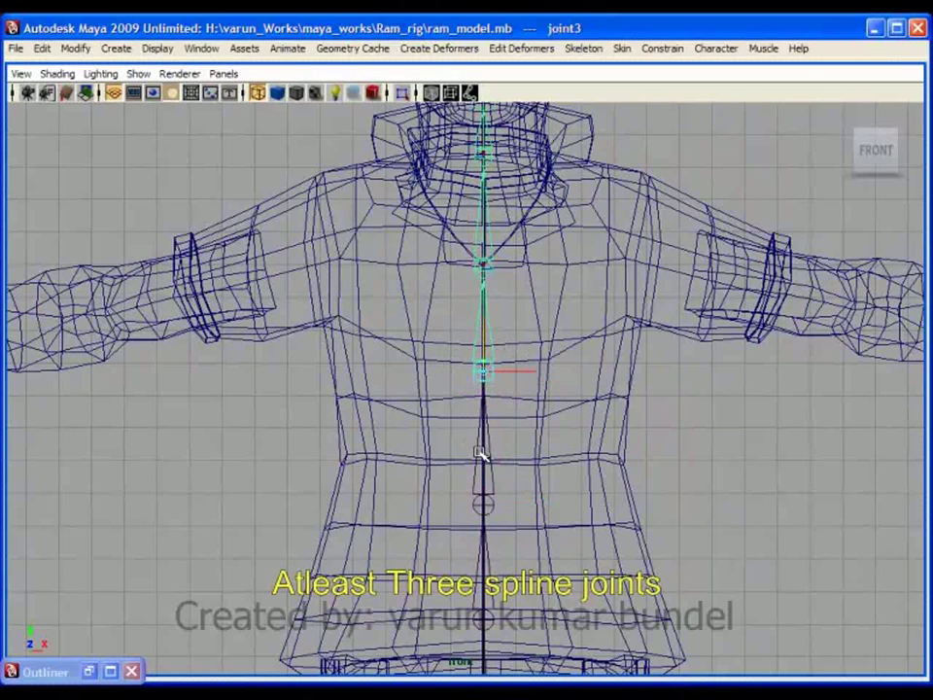
{"action": "key", "text": "Up"}
{"action": "key", "text": "Up"}
{"action": "key", "text": "Down"}
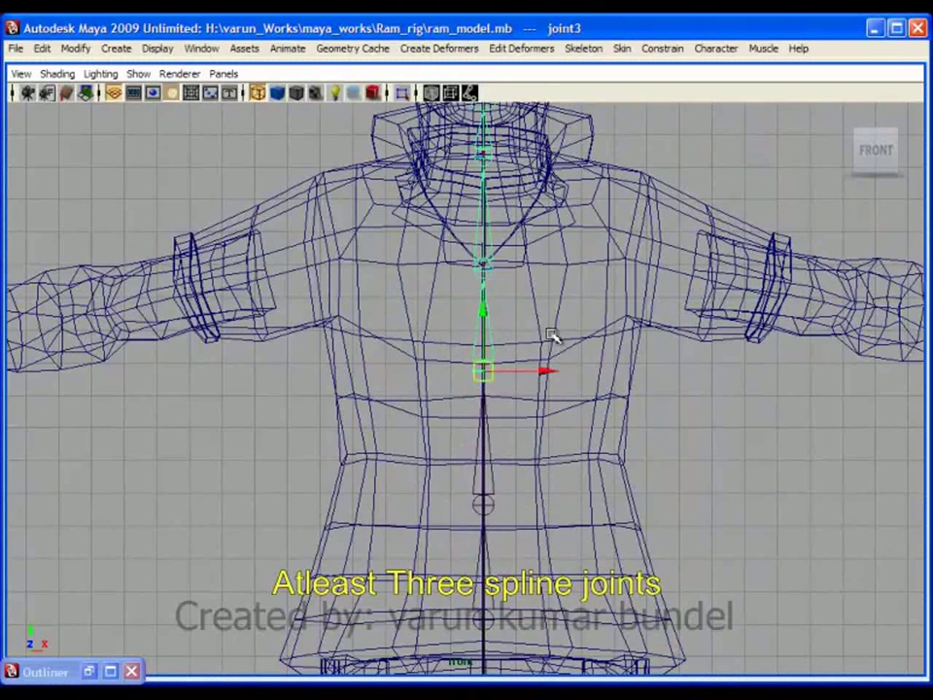
- Check the joint at the top of the head and the mid-chest joint in the front view
{"action": "middle_click_drag", "start_coordinate": [551, 336], "coordinate": [490, 413], "text": "alt"}
{"action": "middle_click_drag", "start_coordinate": [502, 251], "coordinate": [525, 483], "text": "alt"}
{"action": "left_click", "coordinate": [525, 338]}
{"action": "left_click", "coordinate": [492, 223]}
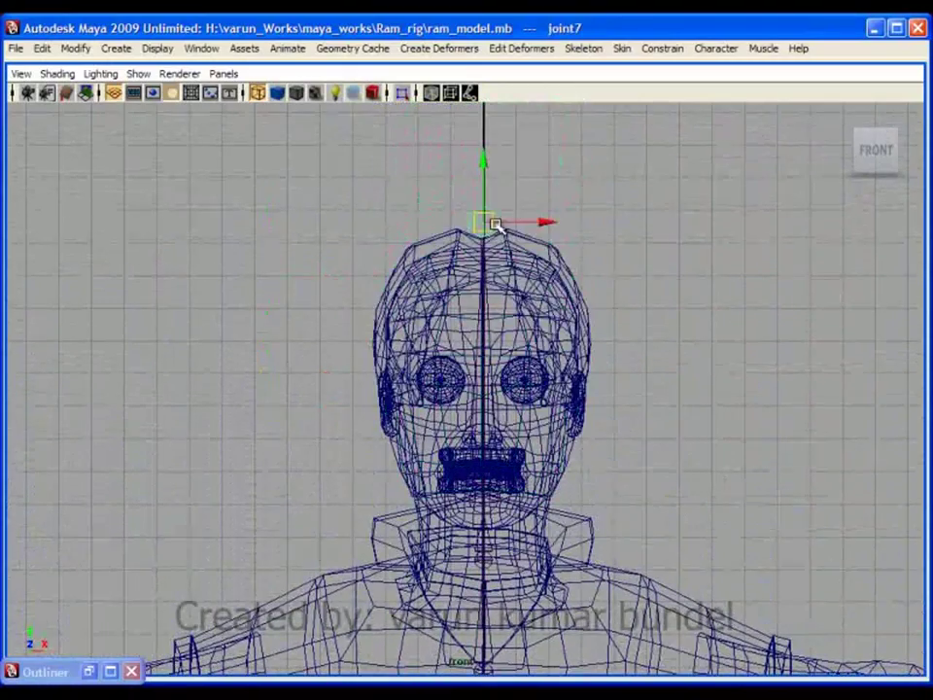
{"action": "middle_click_drag", "start_coordinate": [589, 454], "coordinate": [552, 239], "text": "alt"}
{"action": "middle_click_drag", "start_coordinate": [515, 593], "coordinate": [515, 443], "text": "alt"}
{"action": "left_click_drag", "start_coordinate": [428, 404], "coordinate": [549, 442]}
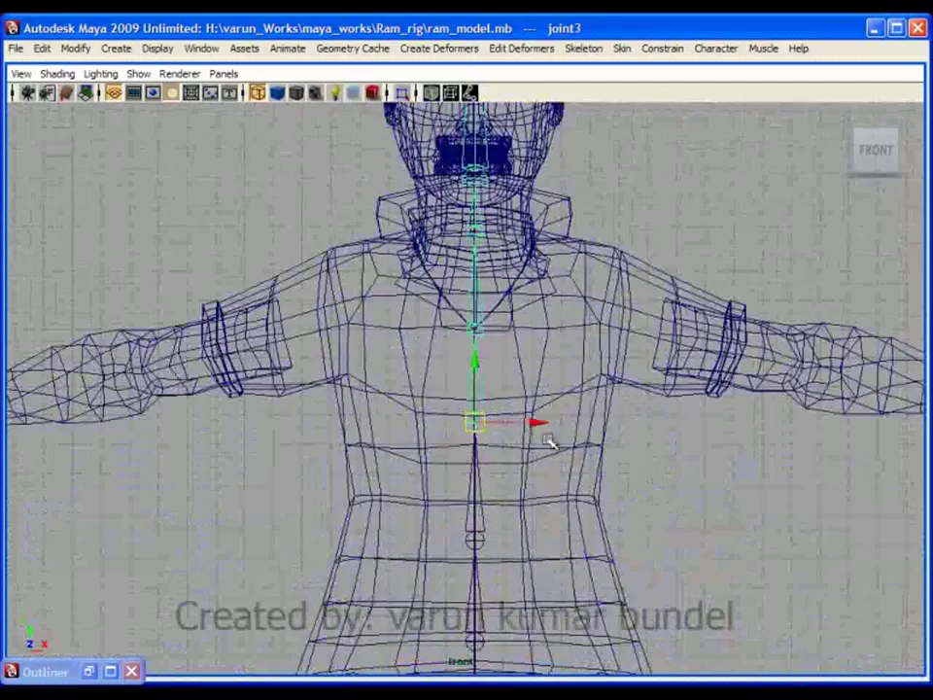
- Freeze the translate, rotate, scale and joint orient values of the whole chain from its root joint, joint1
{"action": "key", "text": "Up"}
{"action": "key", "text": "Up"}
{"action": "key", "text": "space"}
{"action": "key", "text": "space"}
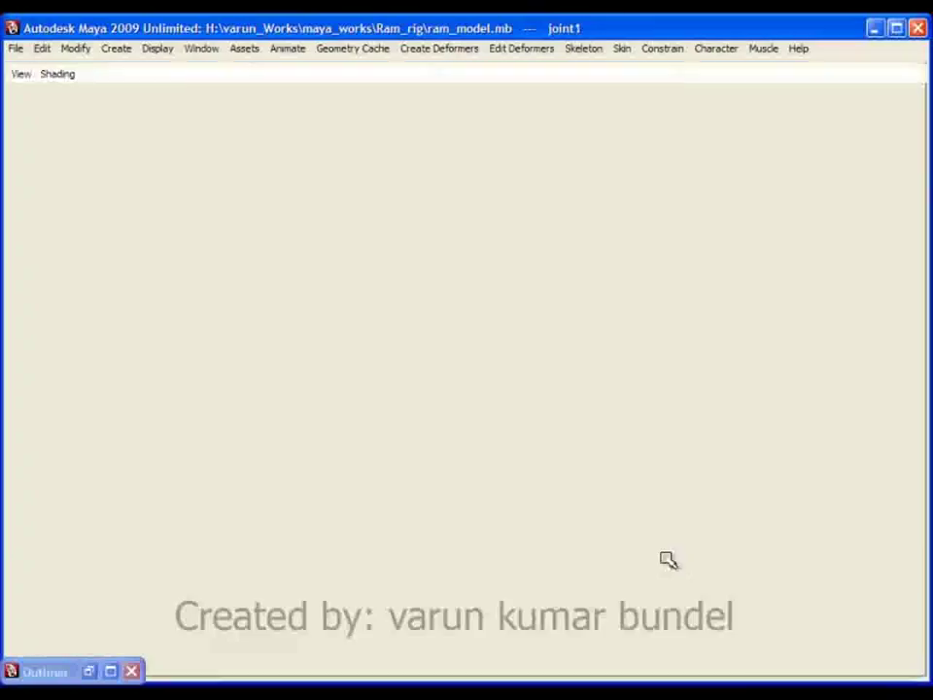
{"action": "middle_click_drag", "start_coordinate": [615, 464], "coordinate": [662, 608], "text": "alt"}
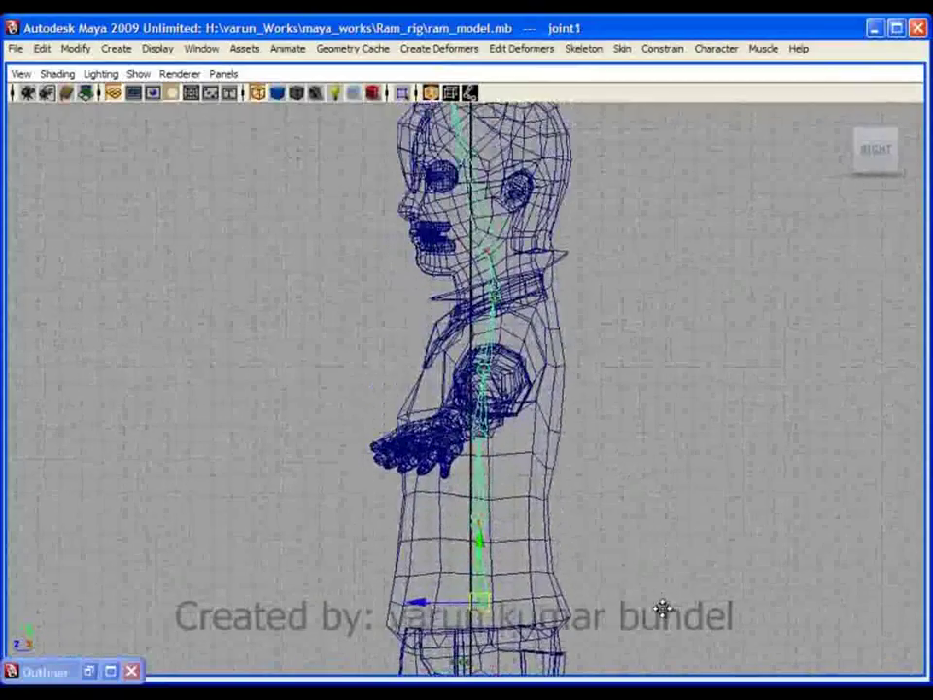
{"action": "middle_click_drag", "start_coordinate": [549, 272], "coordinate": [542, 202], "text": "alt"}
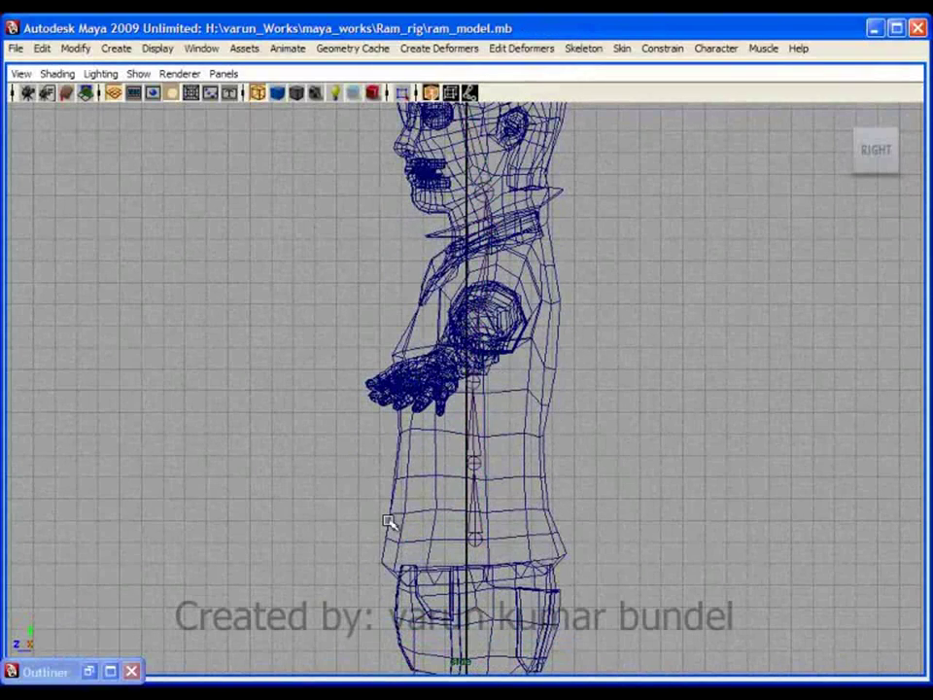
{"action": "key", "text": "Up"}
{"action": "key", "text": "Up"}
{"action": "left_click", "coordinate": [75, 48]}
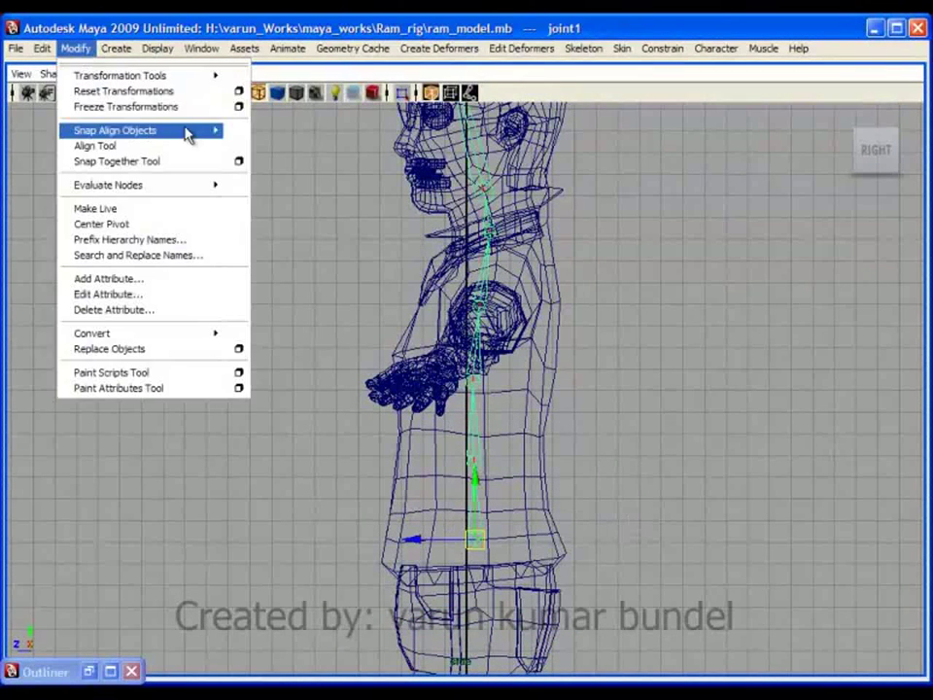
{"action": "left_click", "coordinate": [238, 106]}
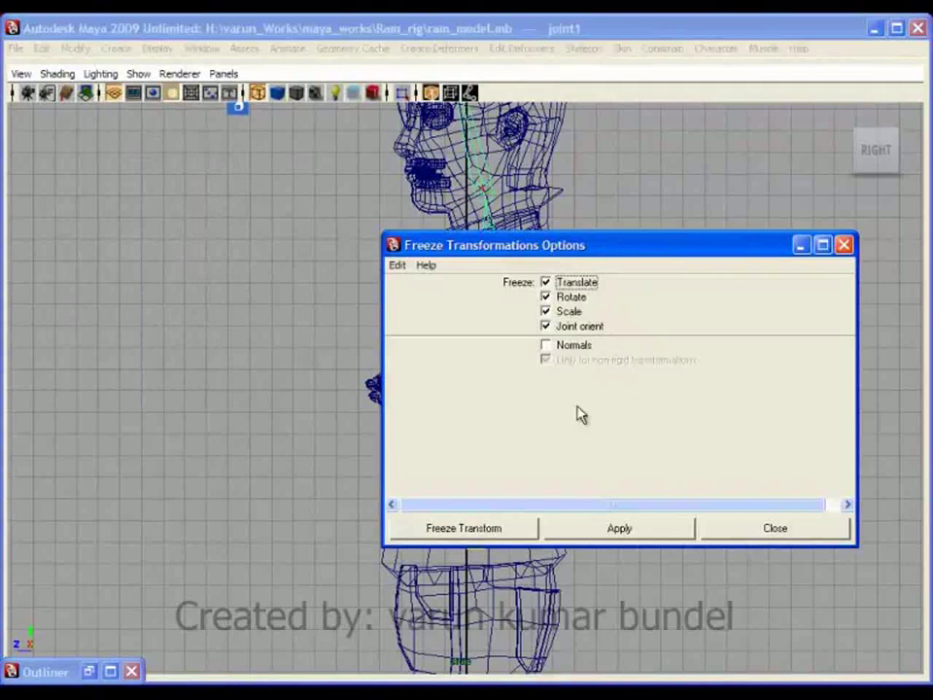
{"action": "left_click", "coordinate": [525, 531]}
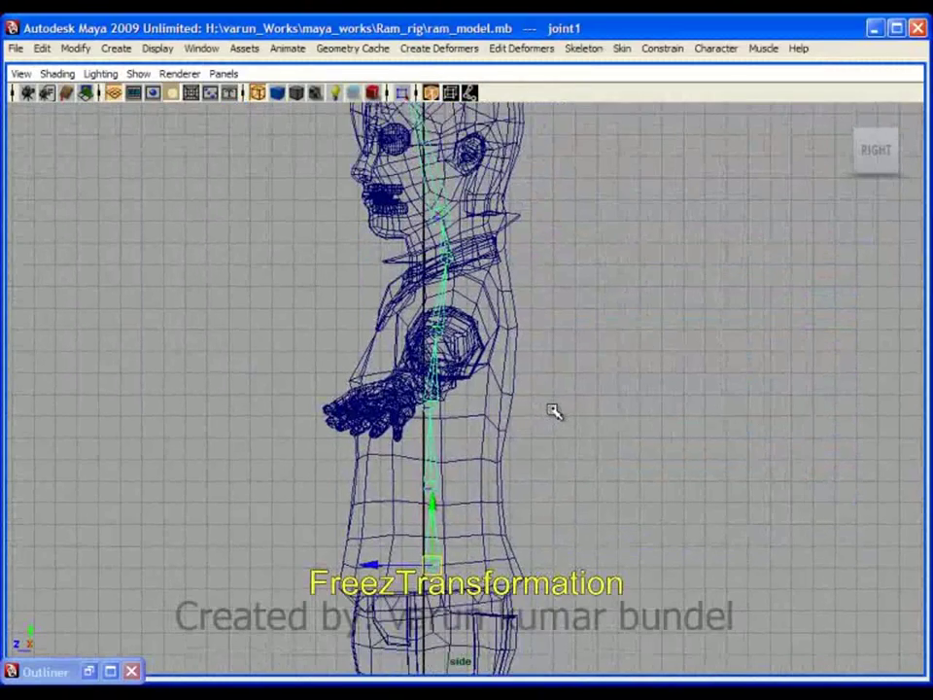
- Apply Orient Joint to the chain from the root joint in the perspective wireframe view
{"action": "key", "text": "space"}
{"action": "key", "text": "space"}
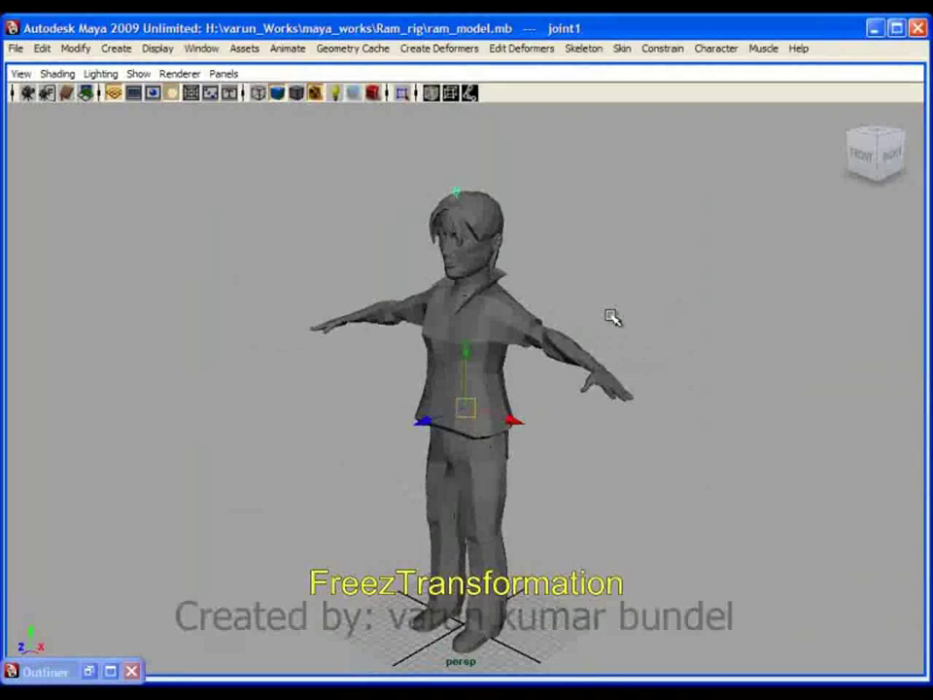
{"action": "key", "text": "4"}
{"action": "scroll", "coordinate": [575, 286], "scroll_direction": "up", "scroll_amount": 5}
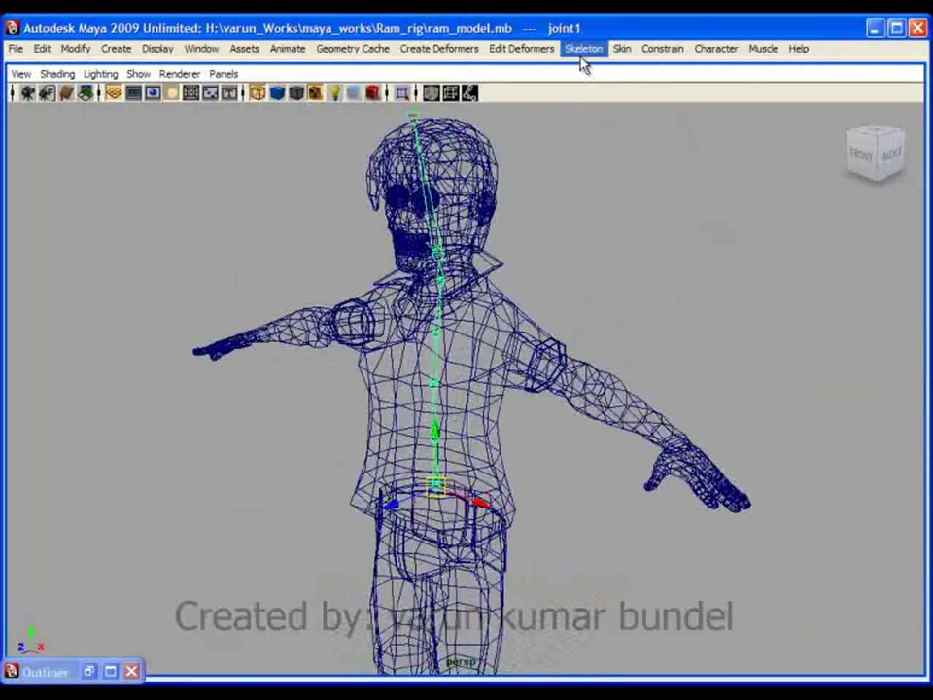
{"action": "left_click", "coordinate": [581, 57]}
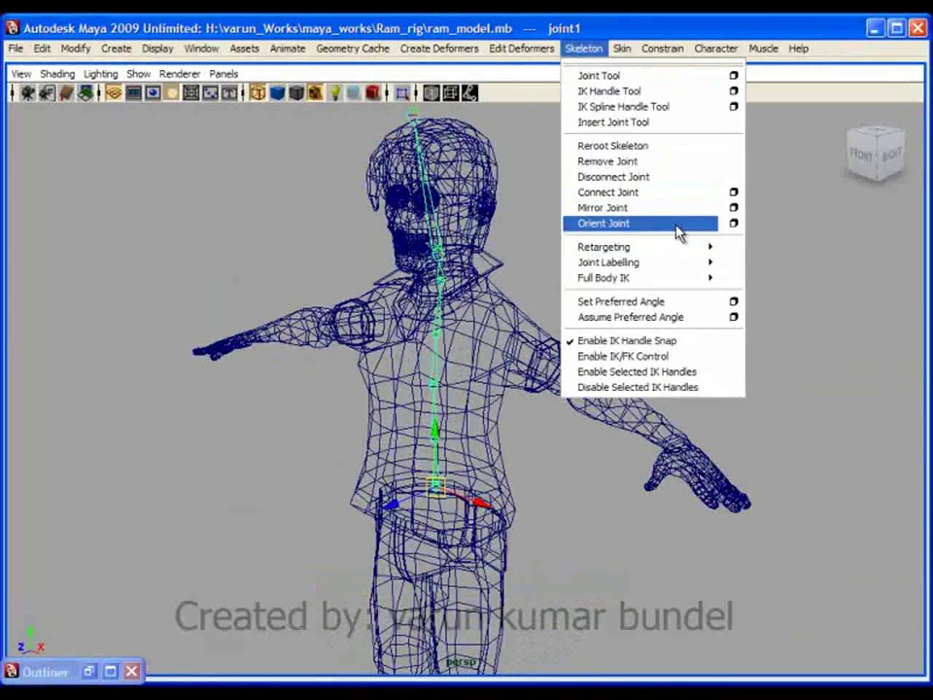
{"action": "left_click", "coordinate": [677, 224]}
{"action": "scroll", "coordinate": [671, 114], "scroll_direction": "up", "scroll_amount": 3}
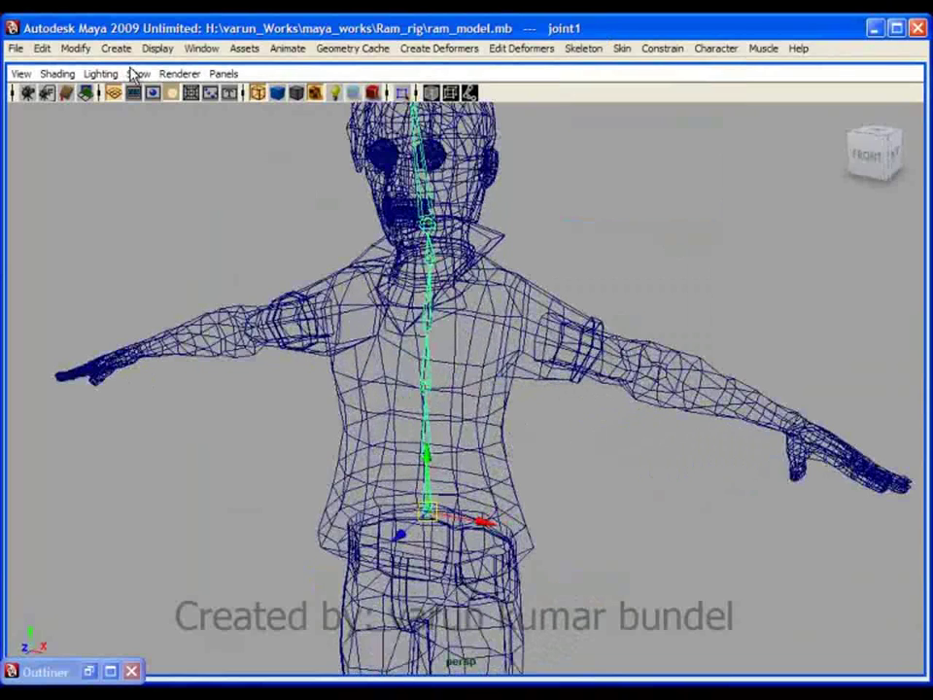
- Hide the polygon meshes in the perspective view so only the skeleton is shown, and clear the selection
{"action": "left_click", "coordinate": [138, 73]}
{"action": "left_click", "coordinate": [170, 194]}
{"action": "left_click_drag", "start_coordinate": [365, 384], "coordinate": [392, 377], "text": "alt"}
{"action": "left_click", "coordinate": [455, 363]}
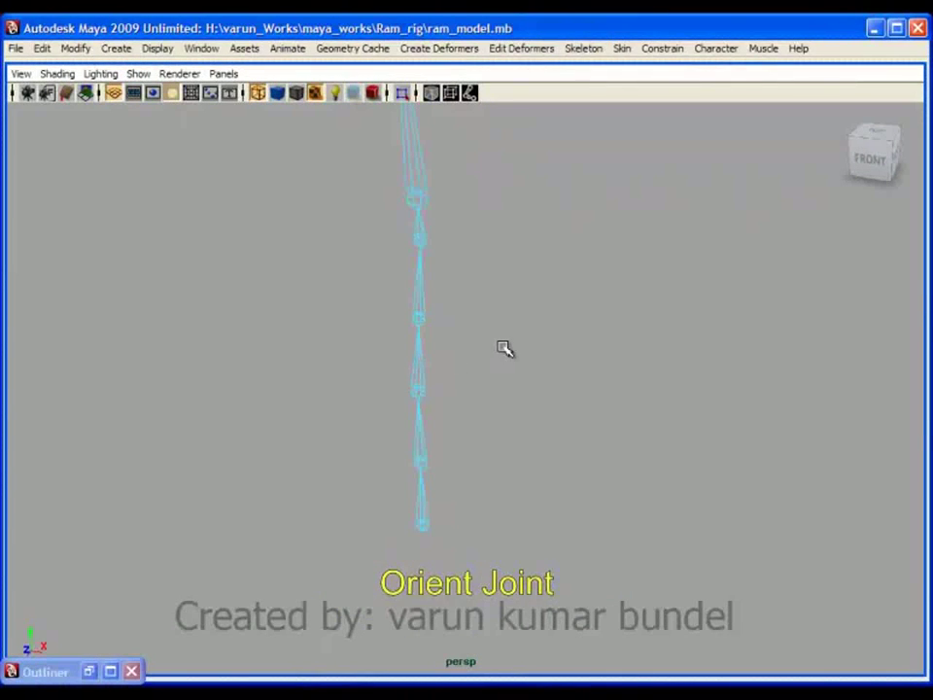
- Restore the full interface and display the joints' local rotation axes in component mode
{"action": "key", "text": "ctrl+space"}
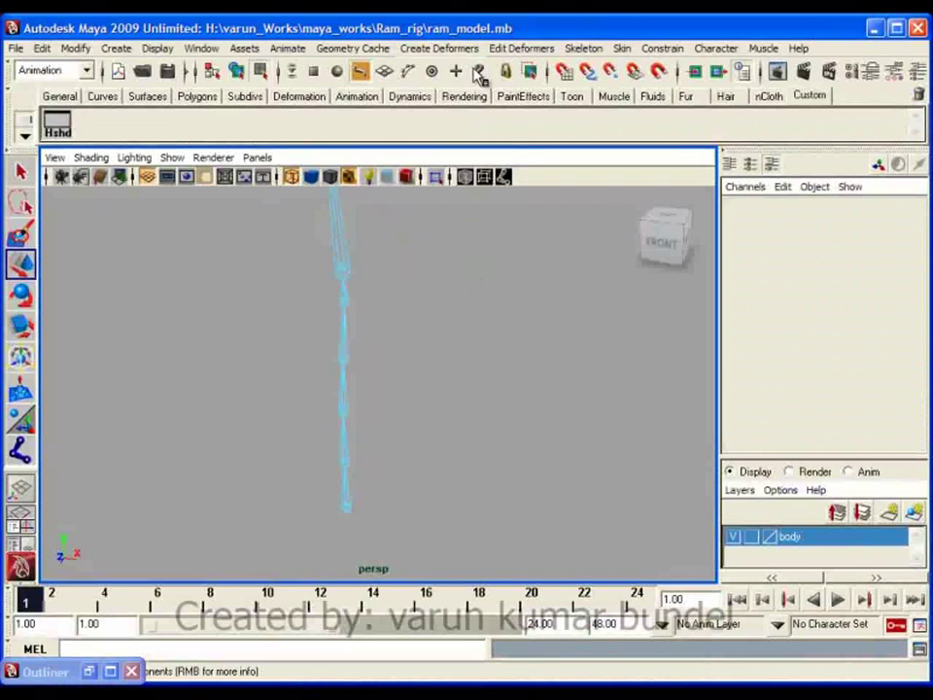
{"action": "key", "text": "F8"}
{"action": "left_click", "coordinate": [480, 73]}
{"action": "left_click_drag", "start_coordinate": [408, 372], "coordinate": [418, 376], "text": "alt"}
{"action": "middle_click_drag", "start_coordinate": [418, 375], "coordinate": [459, 383], "text": "alt"}
{"action": "right_click_drag", "start_coordinate": [459, 383], "coordinate": [450, 424], "text": "alt"}
{"action": "mouse_move", "coordinate": [433, 423]}
{"action": "left_mouse_down", "text": "alt"}
{"action": "mouse_move", "coordinate": [342, 458]}
{"action": "mouse_move", "coordinate": [441, 433]}
{"action": "mouse_move", "coordinate": [425, 406]}
{"action": "left_mouse_up", "text": "alt"}
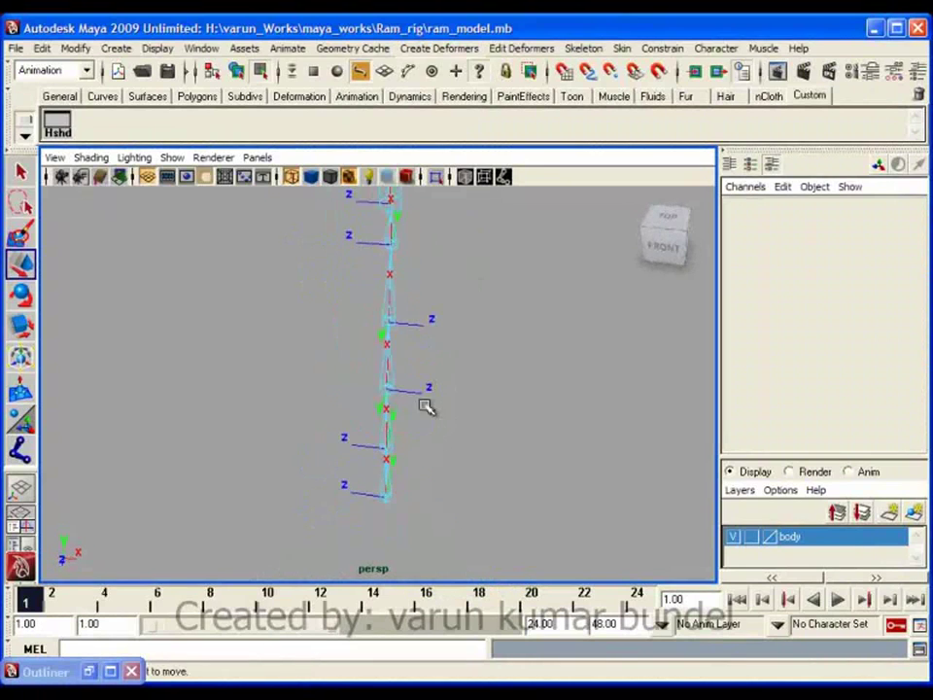
- Rotate the local rotation axes of joint1, joint2 and joint5 together by -180 degrees about X, then deselect them
{"action": "left_click", "coordinate": [364, 502]}
{"action": "left_click_drag", "start_coordinate": [354, 448], "coordinate": [355, 454], "text": "shift"}
{"action": "middle_click_drag", "start_coordinate": [410, 433], "coordinate": [409, 541], "text": "alt"}
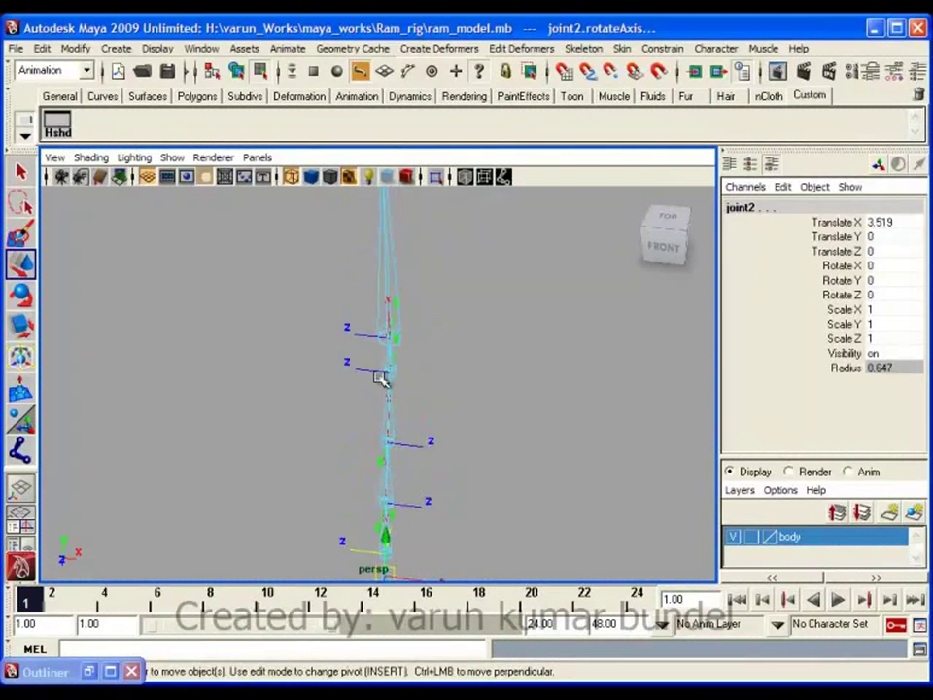
{"action": "left_click_drag", "start_coordinate": [369, 385], "coordinate": [372, 366], "text": "shift"}
{"action": "middle_click_drag", "start_coordinate": [426, 438], "coordinate": [423, 375], "text": "alt"}
{"action": "left_click_drag", "start_coordinate": [423, 376], "coordinate": [410, 376], "text": "alt"}
{"action": "key", "text": "e"}
{"action": "middle_click_drag", "start_coordinate": [432, 374], "coordinate": [439, 486], "text": "alt"}
{"action": "left_click_drag", "start_coordinate": [439, 480], "coordinate": [390, 451], "text": "alt"}
{"action": "middle_click_drag", "start_coordinate": [390, 452], "coordinate": [390, 359], "text": "alt"}
{"action": "left_click_drag", "start_coordinate": [389, 361], "coordinate": [673, 438], "text": "alt"}
{"action": "middle_click_drag", "start_coordinate": [539, 362], "coordinate": [551, 417], "text": "alt"}
{"action": "left_click", "coordinate": [478, 408]}
- Flip the local rotation axis of joint6 by -180 degrees about X
{"action": "left_click", "coordinate": [370, 370]}
{"action": "left_click_drag", "start_coordinate": [390, 381], "coordinate": [390, 424], "text": "alt"}
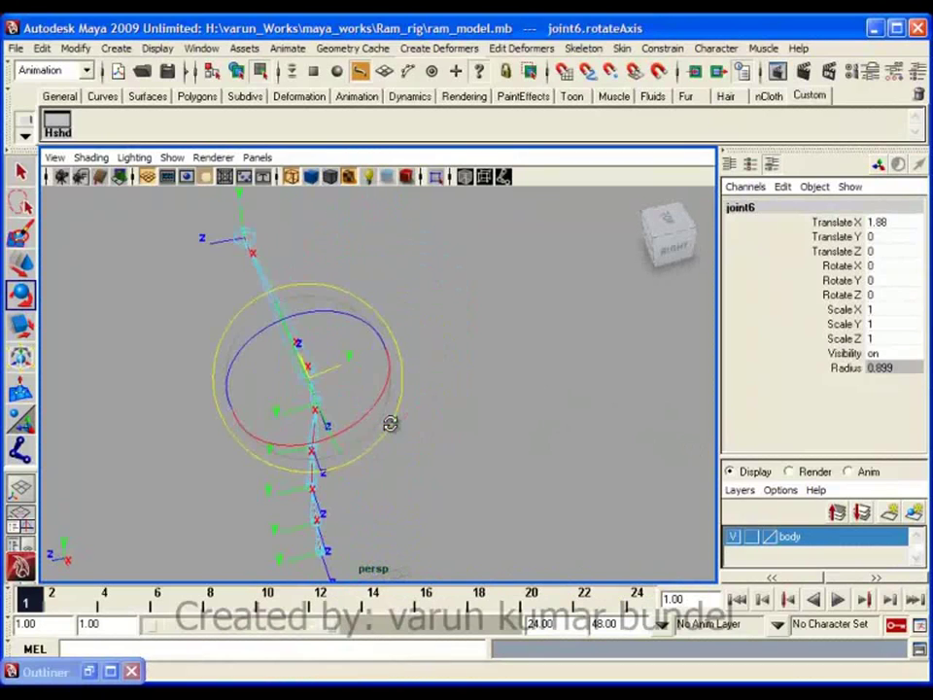
{"action": "left_click_drag", "start_coordinate": [294, 446], "coordinate": [505, 414]}
{"action": "left_click", "coordinate": [505, 414]}
- Open the Script Editor beside the joint chain and undo the last rotation of joint6's axis
{"action": "left_click", "coordinate": [919, 653]}
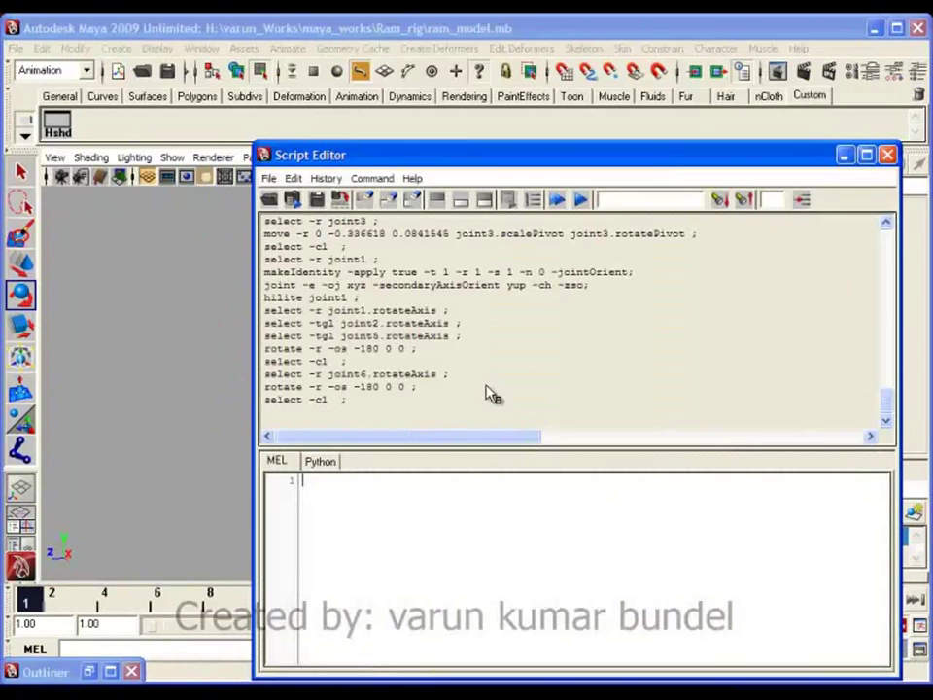
{"action": "left_click_drag", "start_coordinate": [392, 156], "coordinate": [629, 156]}
{"action": "left_click", "coordinate": [394, 343]}
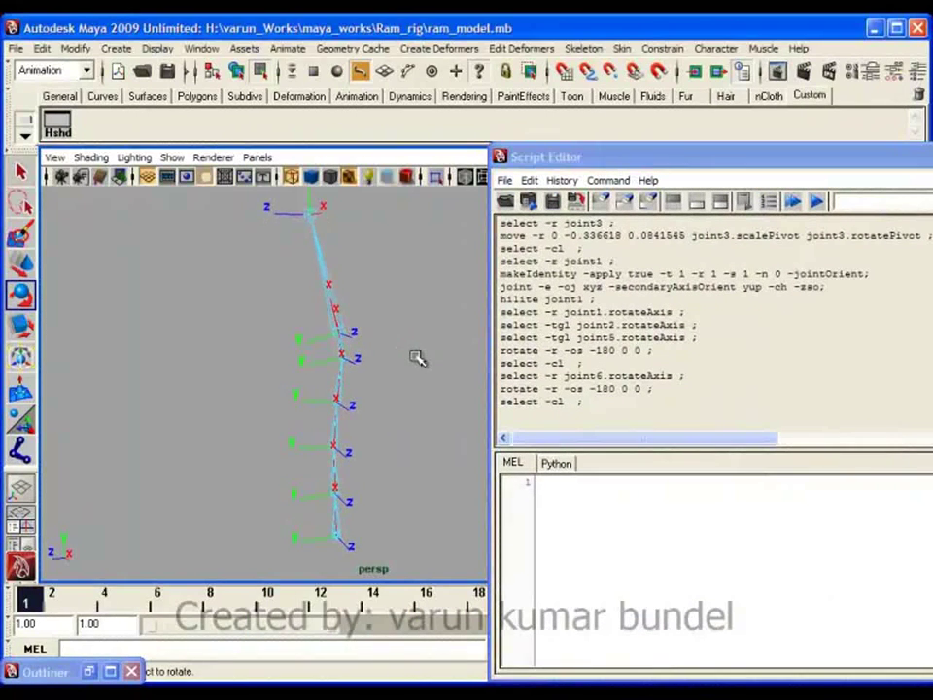
{"action": "key", "text": "ctrl+z"}
{"action": "key", "text": "ctrl+z"}
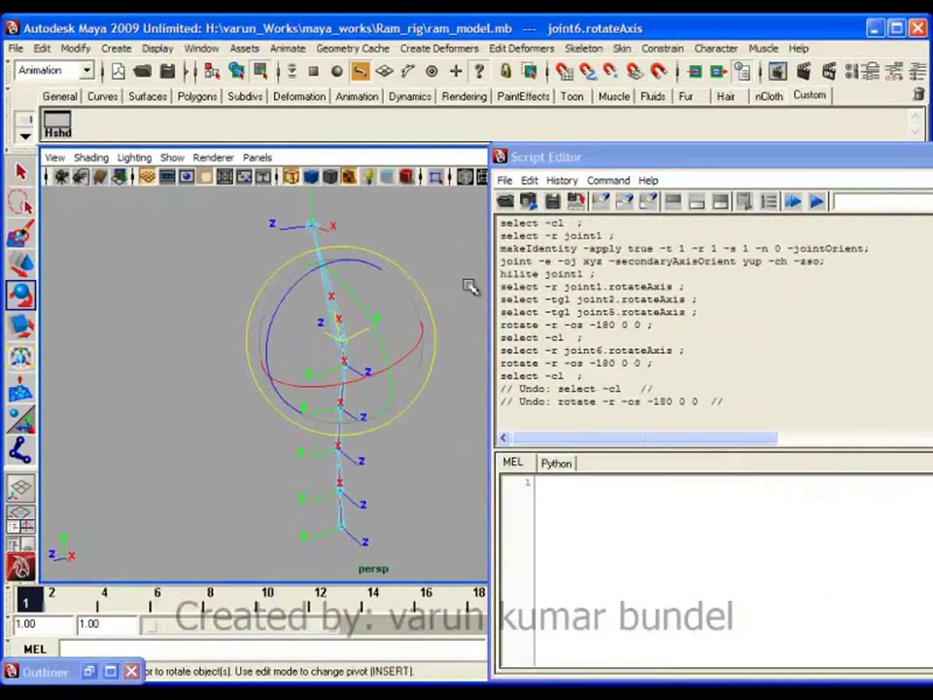
- Clear the Script Editor history and rotate joint6's rotation axis by -180 degrees about X in object space
{"action": "left_click", "coordinate": [603, 202]}
{"action": "left_click", "coordinate": [408, 279]}
{"action": "left_click", "coordinate": [413, 230]}
{"action": "left_click_drag", "start_coordinate": [379, 277], "coordinate": [372, 393], "text": "alt"}
{"action": "left_click", "coordinate": [330, 350]}
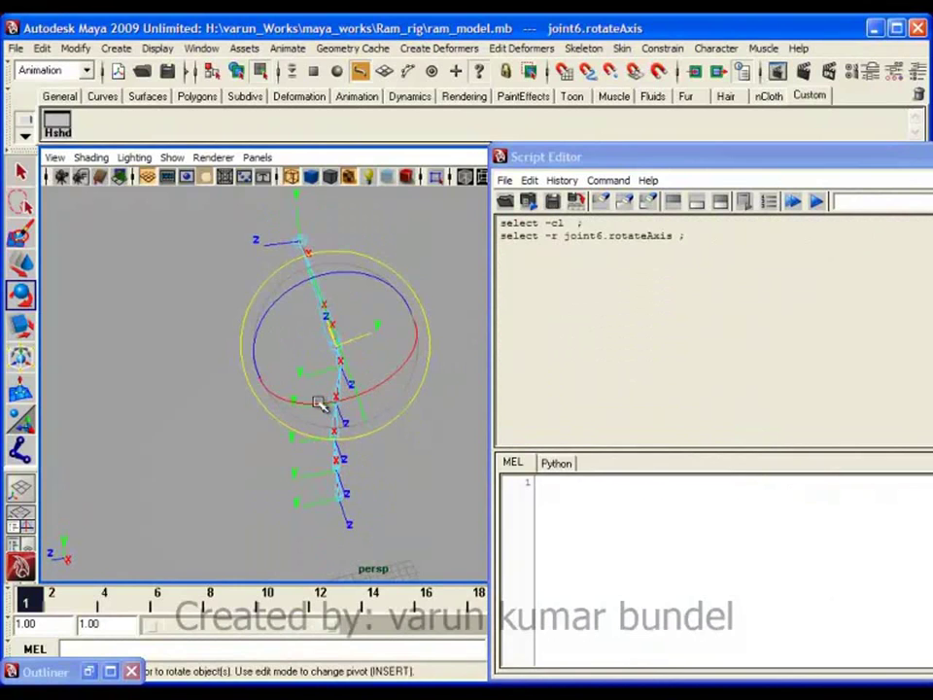
{"action": "left_click_drag", "start_coordinate": [282, 399], "coordinate": [548, 383]}
{"action": "left_click_drag", "start_coordinate": [620, 251], "coordinate": [587, 250]}
{"action": "mouse_move", "coordinate": [316, 363]}
{"action": "left_mouse_down", "text": "alt"}
{"action": "mouse_move", "coordinate": [323, 378]}
{"action": "mouse_move", "coordinate": [357, 362]}
{"action": "mouse_move", "coordinate": [332, 373]}
{"action": "left_mouse_up", "text": "alt"}
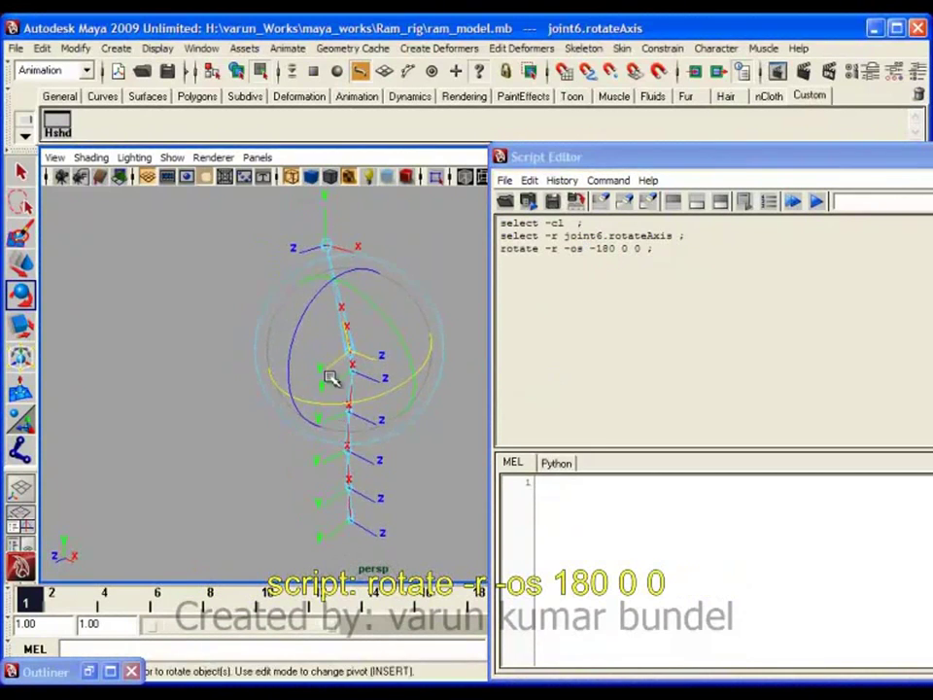
- Return to object selection mode and close the Script Editor
{"action": "key", "text": "F8"}
{"action": "left_click_drag", "start_coordinate": [868, 155], "coordinate": [653, 158]}
{"action": "left_click", "coordinate": [910, 159]}
{"action": "left_click_drag", "start_coordinate": [551, 310], "coordinate": [583, 310], "text": "alt"}
{"action": "left_click", "coordinate": [584, 310]}
- Open the Outliner and place it beside the joint chain
{"action": "left_click", "coordinate": [245, 48]}
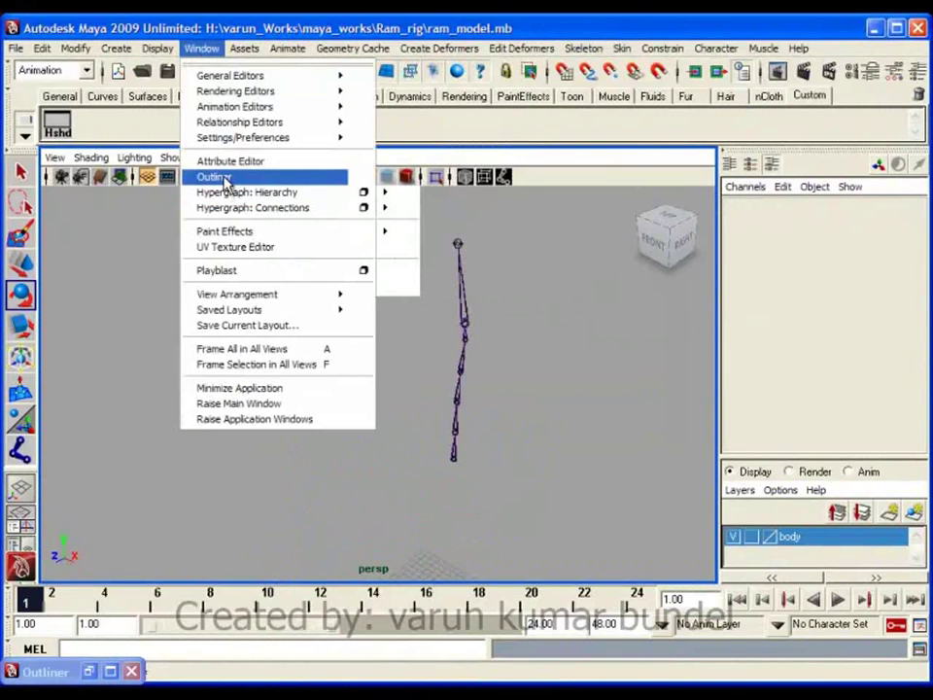
{"action": "left_click", "coordinate": [214, 176]}
{"action": "left_click_drag", "start_coordinate": [306, 265], "coordinate": [128, 204]}
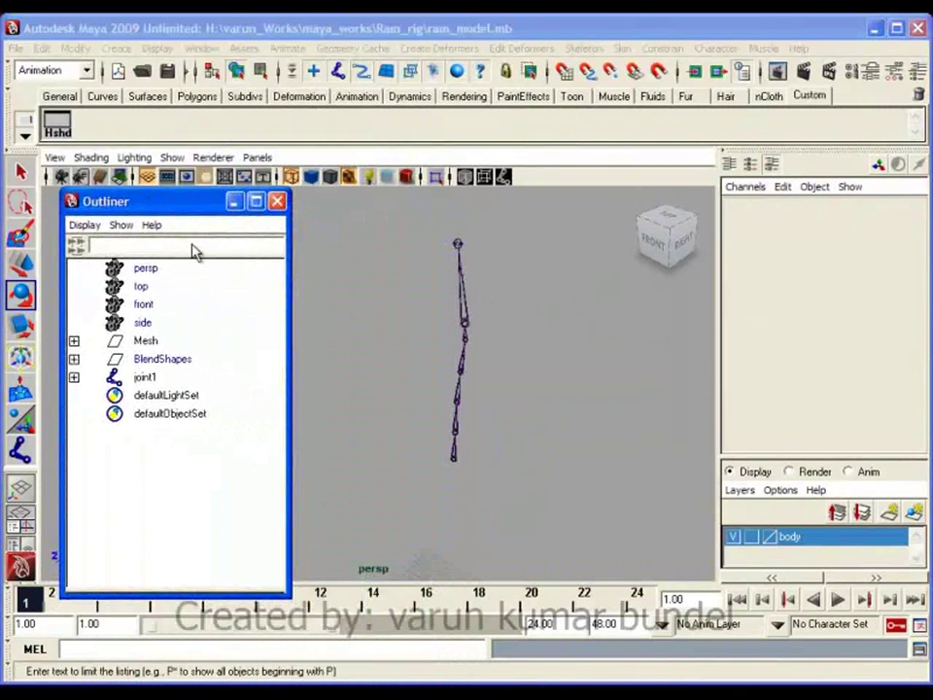
{"action": "middle_click_drag", "start_coordinate": [369, 322], "coordinate": [365, 312], "text": "alt"}
{"action": "scroll", "coordinate": [368, 310], "scroll_direction": "up", "scroll_amount": 2}
- Show the polygon meshes again in the perspective view
{"action": "left_click", "coordinate": [172, 156]}
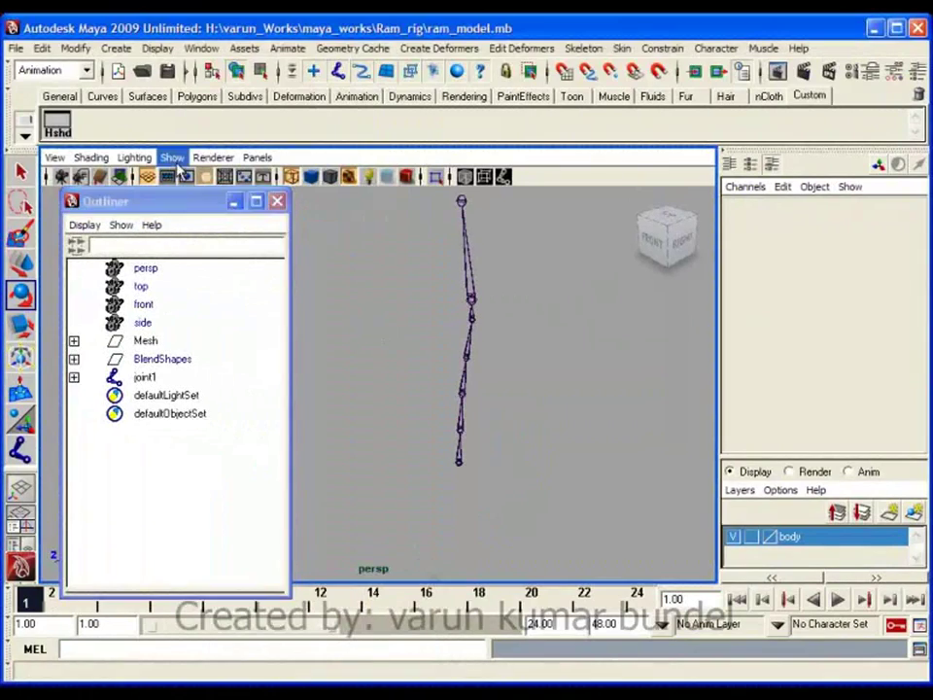
{"action": "left_click", "coordinate": [200, 274]}
{"action": "scroll", "coordinate": [484, 404], "scroll_direction": "up", "scroll_amount": 3}
{"action": "left_click_drag", "start_coordinate": [485, 392], "coordinate": [445, 340], "text": "alt"}
- Expand the full joint hierarchy in the Outliner and rename the root joint, joint1, as spline_jnt_01
{"action": "left_click", "coordinate": [75, 378]}
{"action": "left_click", "coordinate": [75, 377], "text": "shift"}
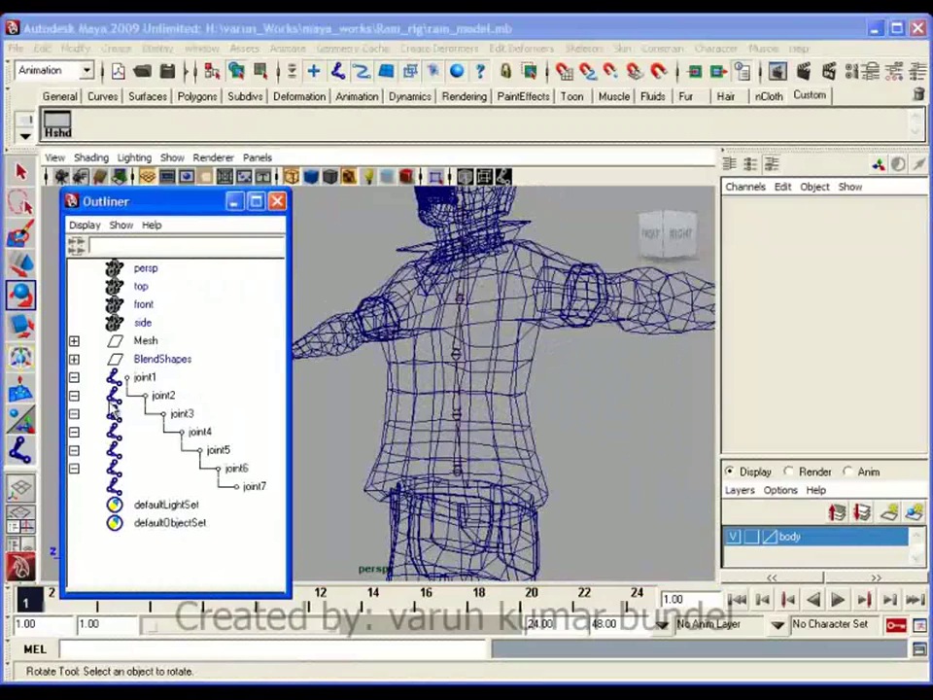
{"action": "left_click", "coordinate": [153, 380]}
{"action": "left_click_drag", "start_coordinate": [384, 447], "coordinate": [418, 409], "text": "alt"}
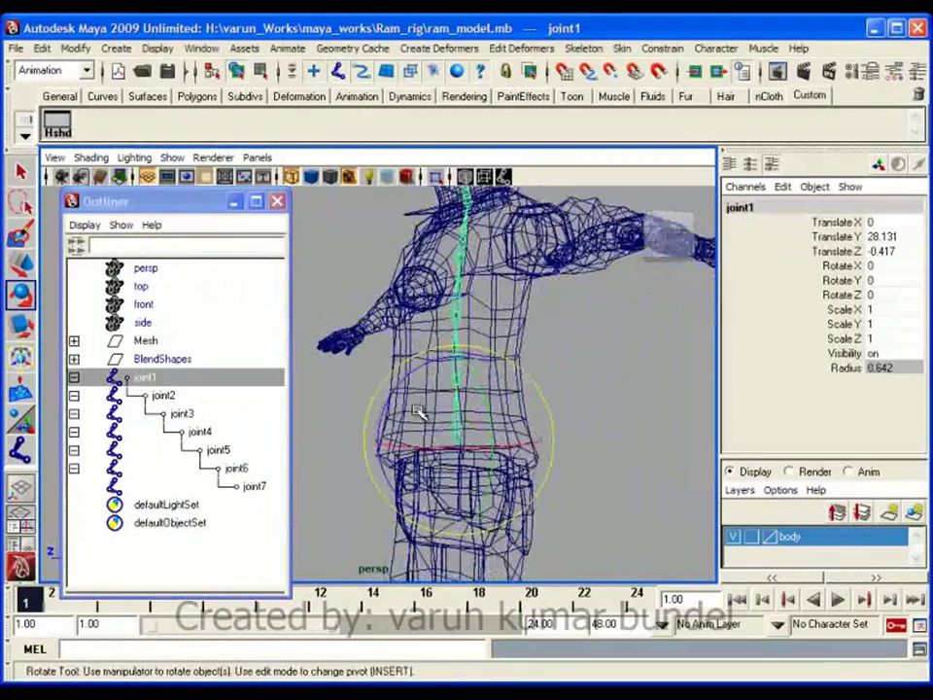
{"action": "key", "text": "w"}
{"action": "double_click", "coordinate": [171, 379]}
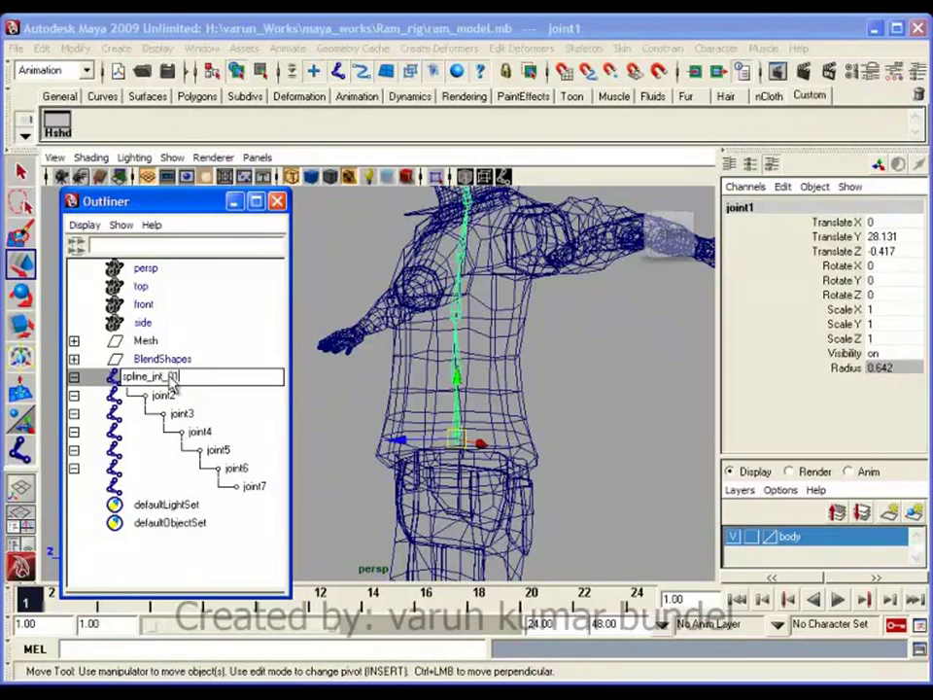
{"action": "left_click_drag", "start_coordinate": [176, 376], "coordinate": [125, 384]}
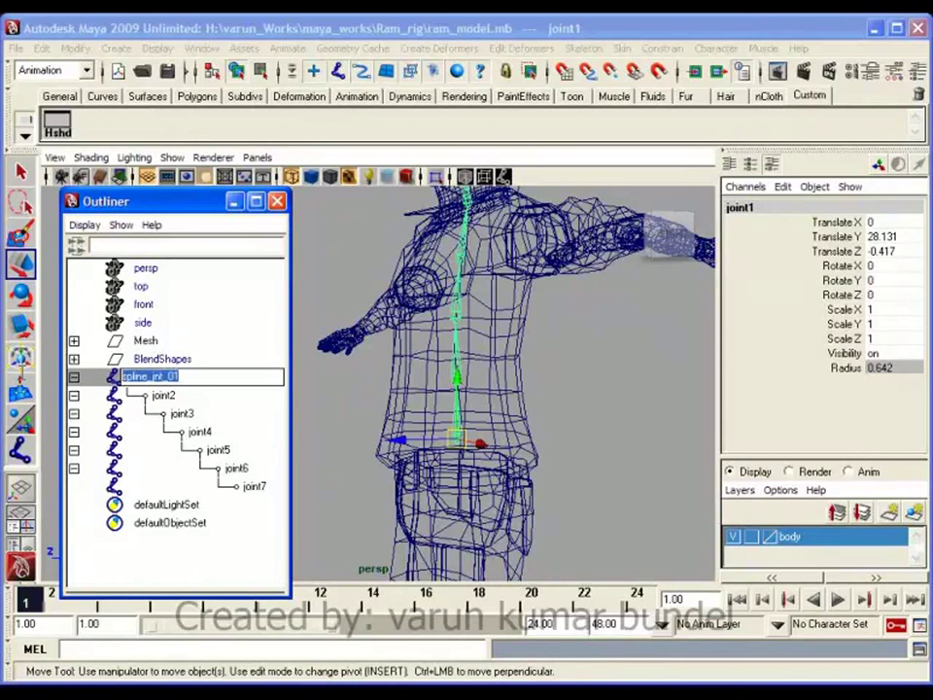
{"action": "key", "text": "Return"}
- Rename joint2 as spline_jnt_02
{"action": "double_click", "coordinate": [170, 395]}
{"action": "type", "text": "spline_jnt_01"}
{"action": "type", "text": "2"}
{"action": "key", "text": "Return"}
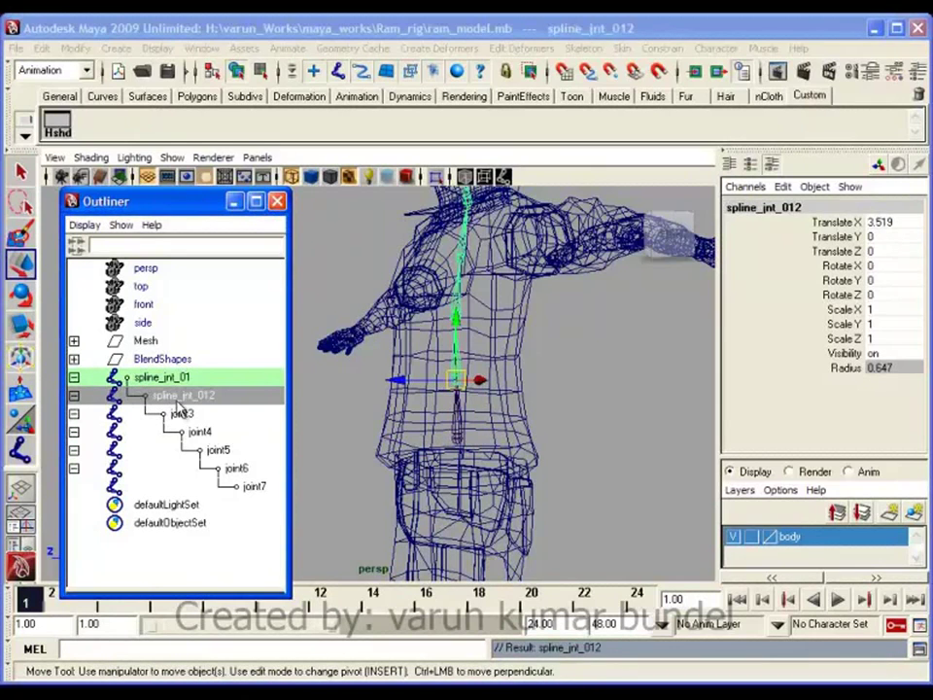
{"action": "double_click", "coordinate": [194, 414]}
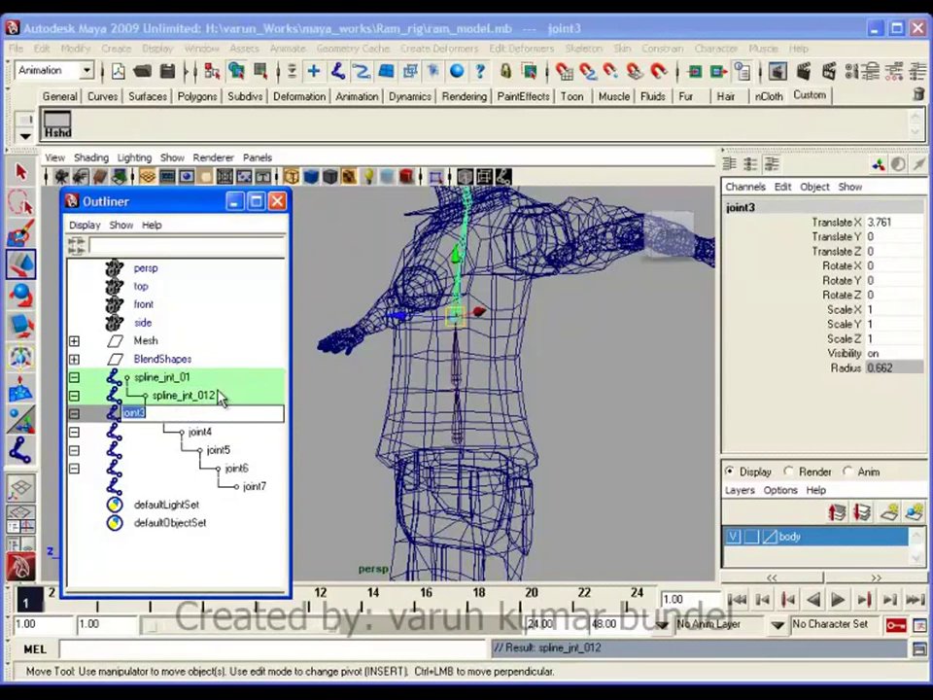
{"action": "double_click", "coordinate": [215, 394]}
{"action": "left_click", "coordinate": [184, 394]}
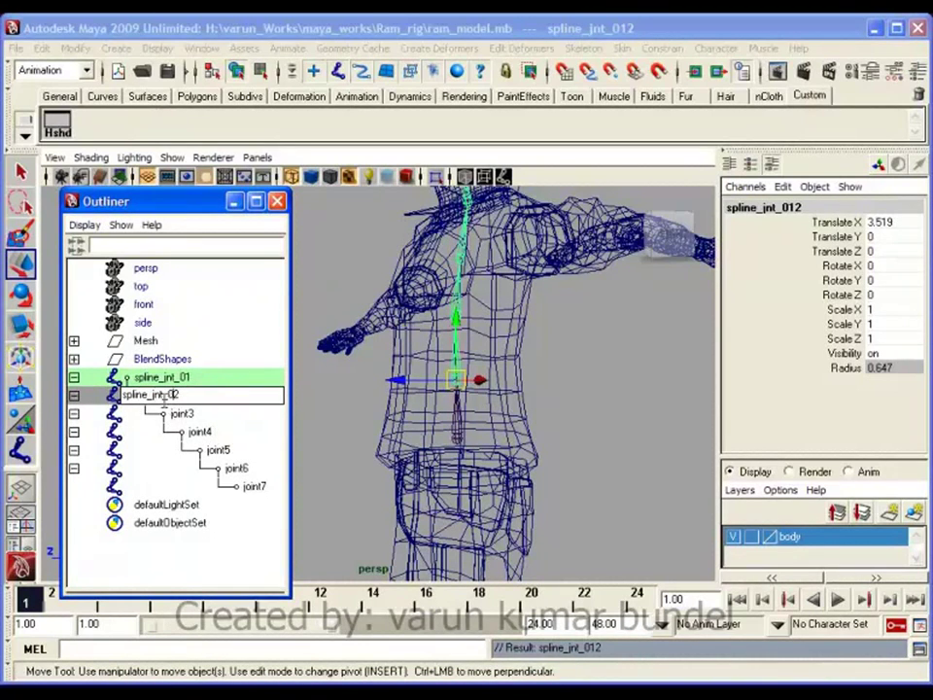
{"action": "left_click", "coordinate": [184, 416]}
{"action": "double_click", "coordinate": [193, 395]}
{"action": "left_click", "coordinate": [180, 394]}
{"action": "key", "text": "BackSpace"}
{"action": "key", "text": "Return"}
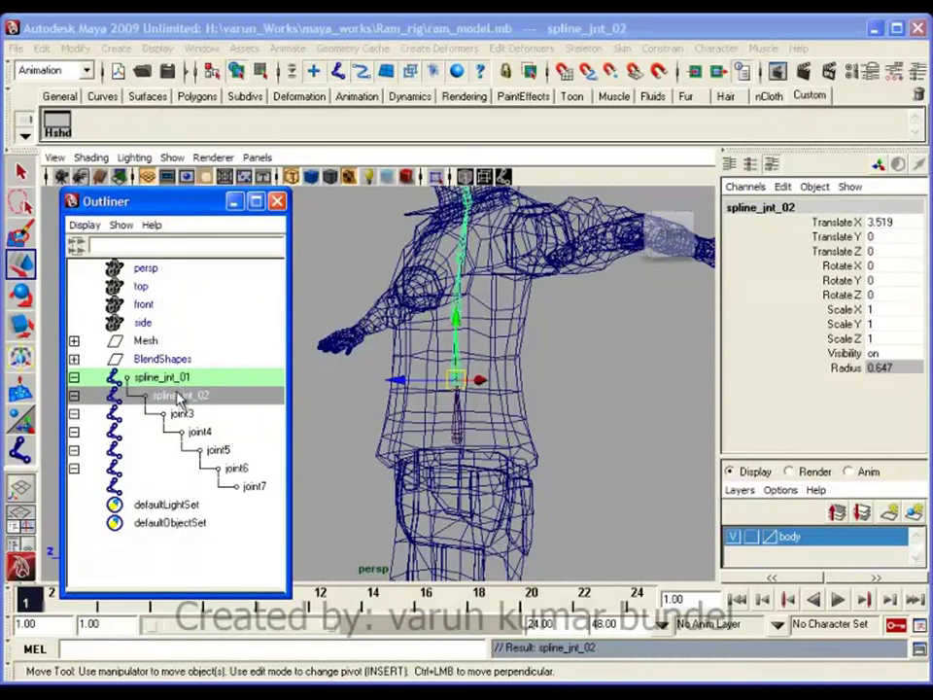
- Rename joint3 as spline_jnt_03, reusing the name of the joint above it
{"action": "double_click", "coordinate": [213, 397]}
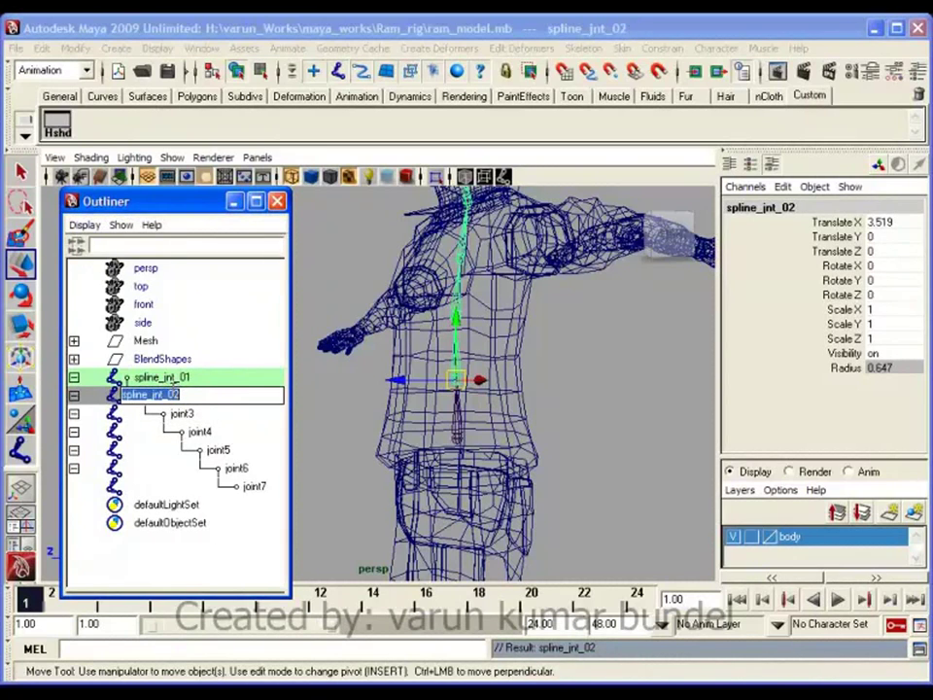
{"action": "double_click", "coordinate": [193, 413]}
{"action": "type", "text": "spline_jnt_03"}
{"action": "key", "text": "Return"}
- Rename joint4, at chest height, as chest_jnt
{"action": "left_click_drag", "start_coordinate": [432, 389], "coordinate": [462, 445], "text": "alt"}
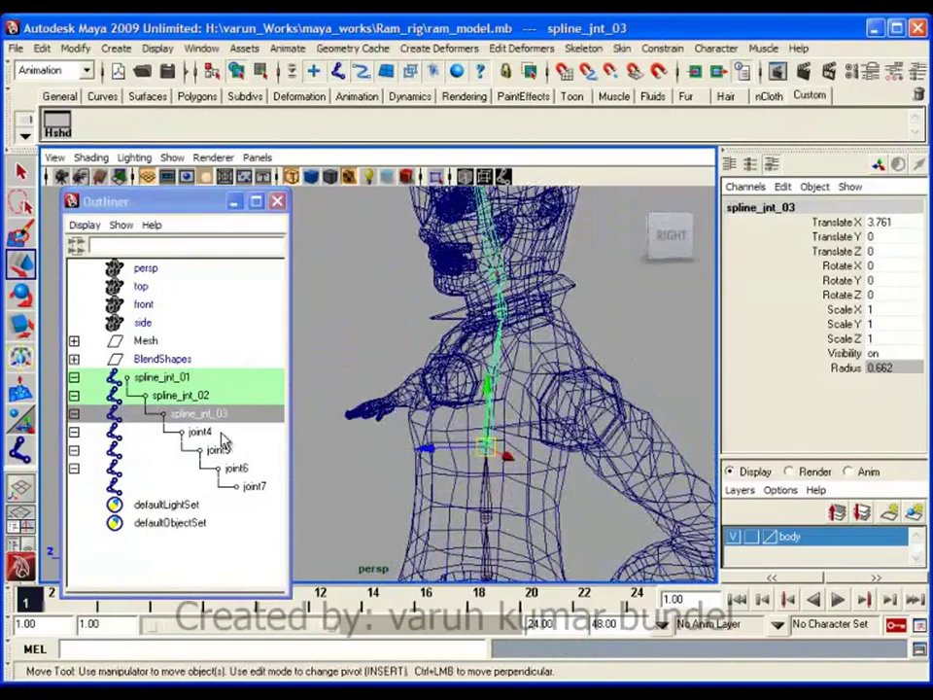
{"action": "double_click", "coordinate": [219, 432]}
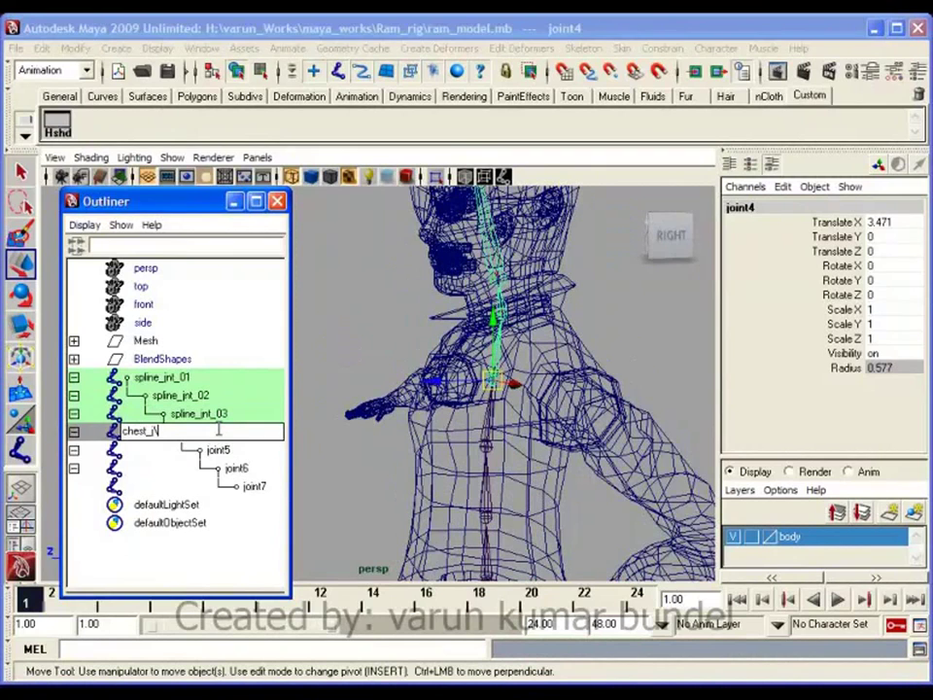
{"action": "key", "text": "Return"}
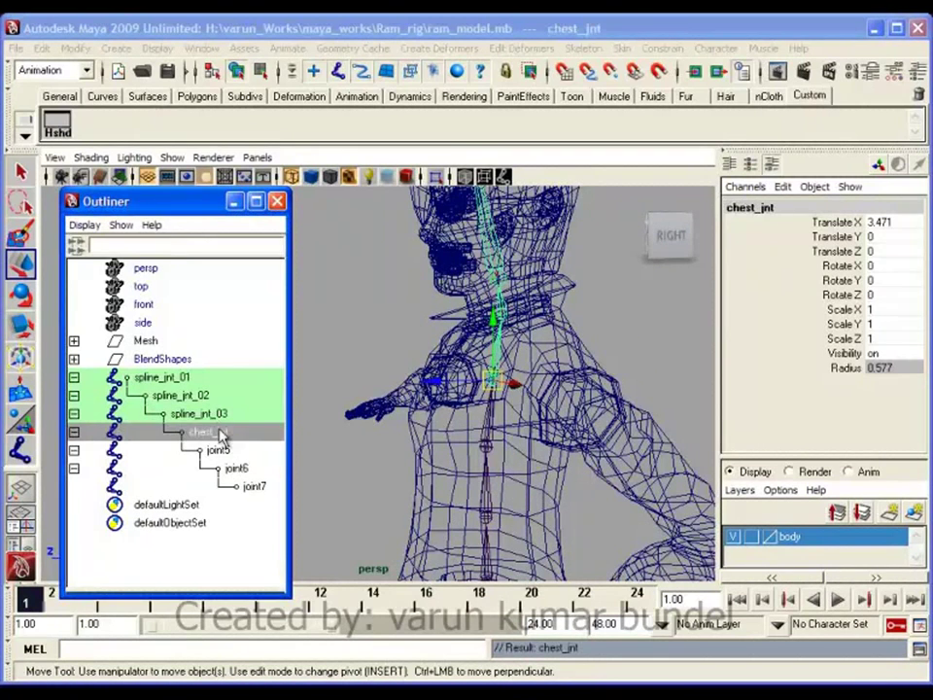
- Rename joint5 as neck_jnt and joint6 as head_jnt
{"action": "double_click", "coordinate": [235, 452]}
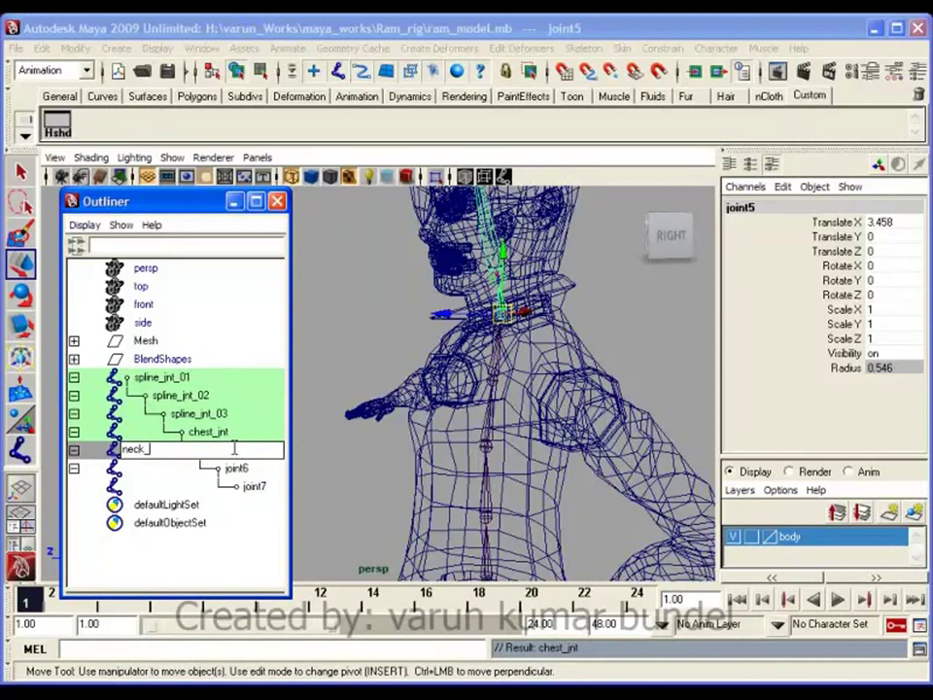
{"action": "key", "text": "Return"}
{"action": "left_click_drag", "start_coordinate": [414, 358], "coordinate": [348, 335], "text": "alt"}
{"action": "left_click", "coordinate": [242, 471]}
{"action": "double_click", "coordinate": [241, 469]}
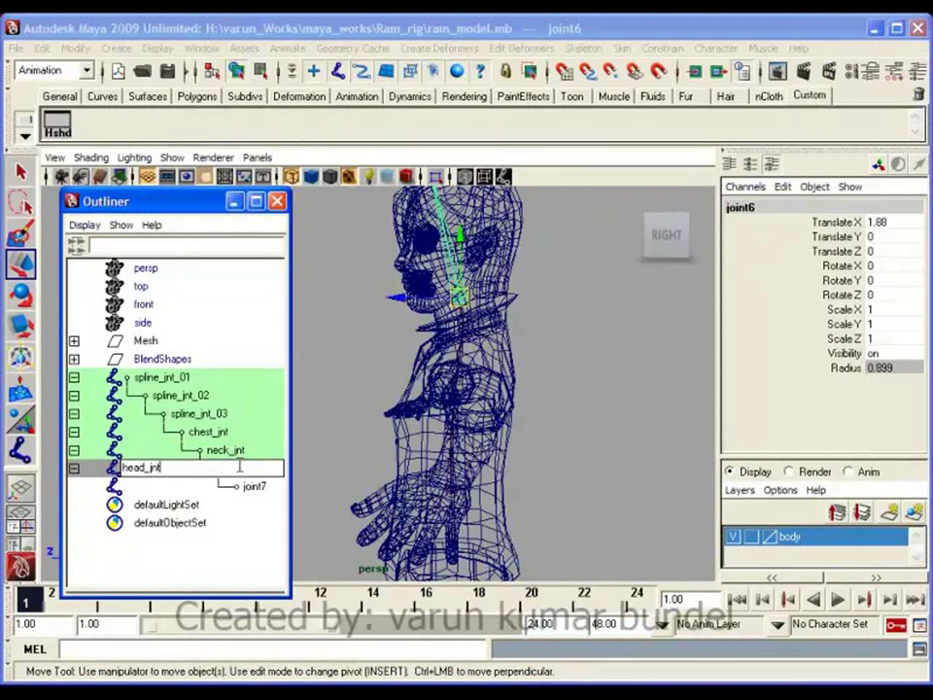
{"action": "key", "text": "Return"}
- Widen the Outliner and rename joint7, at the top of the head, as head_jnt_END
{"action": "middle_click_drag", "start_coordinate": [527, 322], "coordinate": [557, 438], "text": "alt"}
{"action": "right_click_drag", "start_coordinate": [557, 437], "coordinate": [510, 384], "text": "alt"}
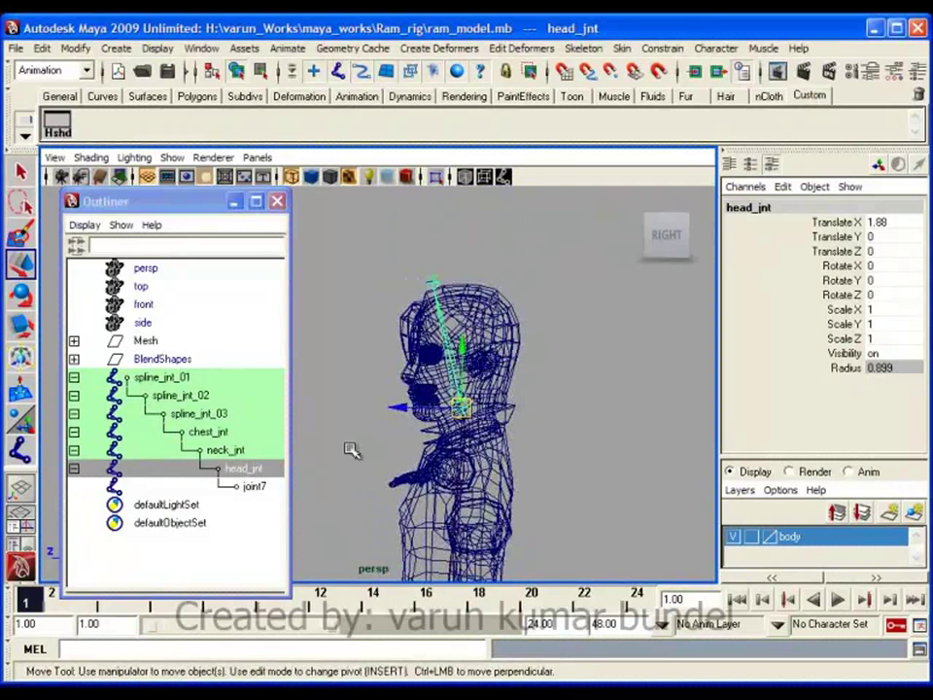
{"action": "left_click_drag", "start_coordinate": [297, 486], "coordinate": [319, 486]}
{"action": "left_click", "coordinate": [279, 486]}
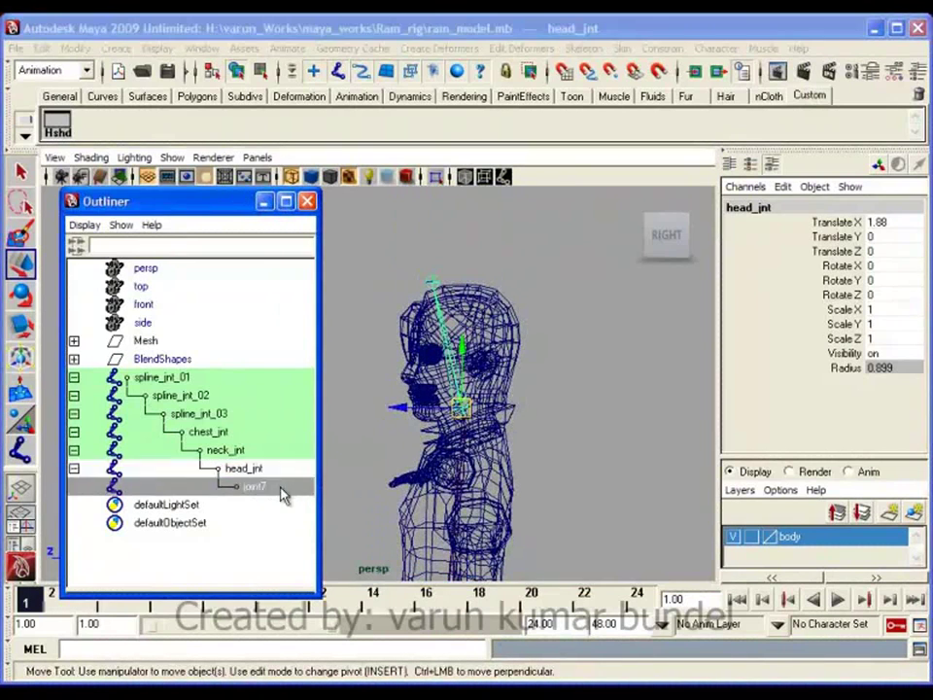
{"action": "double_click", "coordinate": [279, 486]}
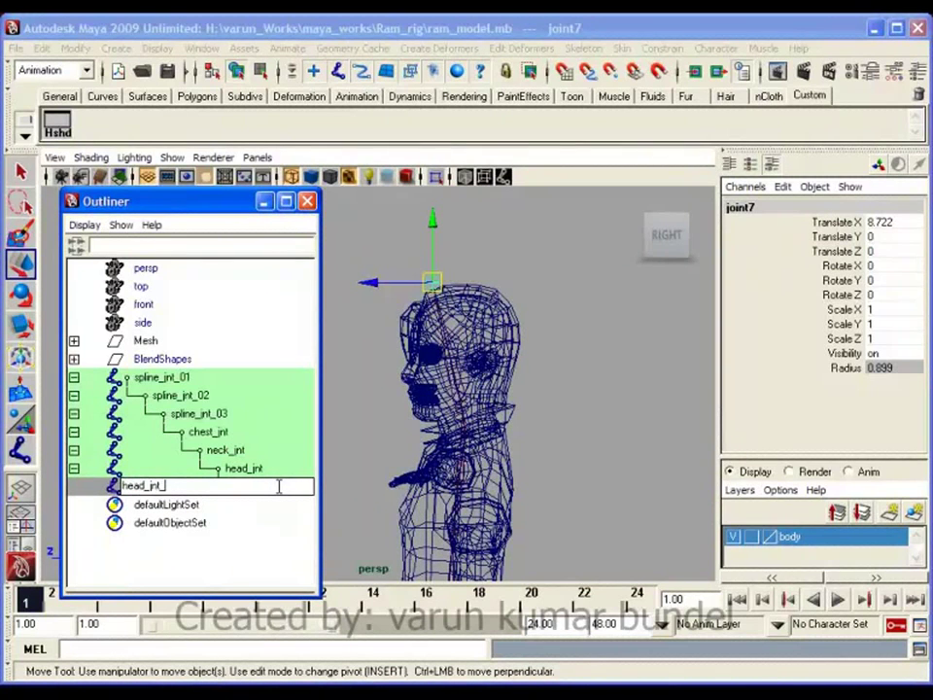
{"action": "key", "text": "Return"}
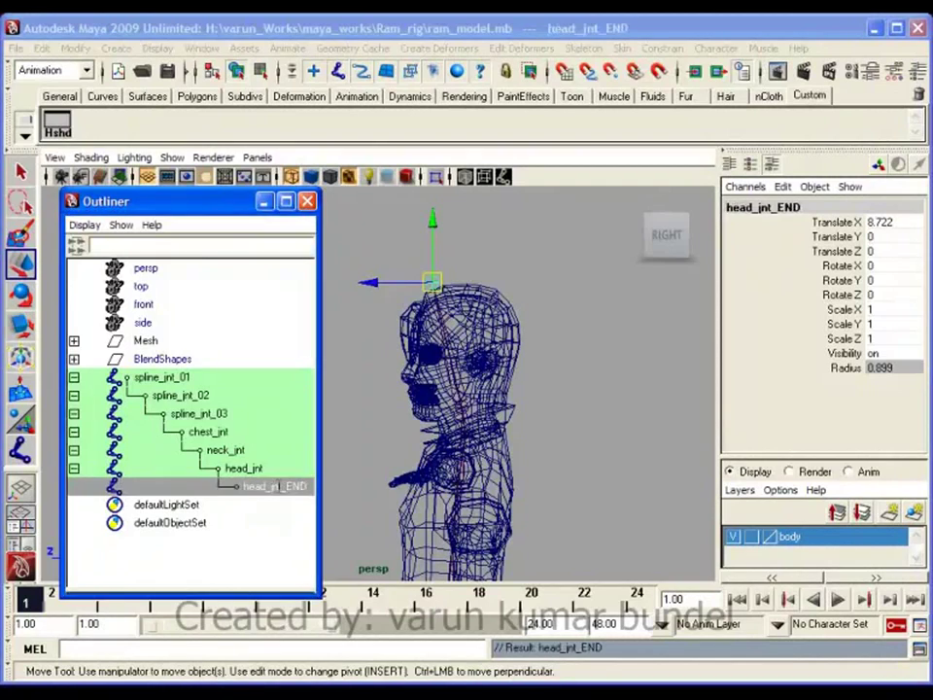
- Collapse the spline_jnt_01 hierarchy in the Outliner
{"action": "left_click_drag", "start_coordinate": [534, 350], "coordinate": [570, 366], "text": "alt"}
{"action": "right_click_drag", "start_coordinate": [570, 366], "coordinate": [530, 355], "text": "alt"}
{"action": "middle_click_drag", "start_coordinate": [505, 279], "coordinate": [505, 281], "text": "alt"}
{"action": "left_click_drag", "start_coordinate": [505, 281], "coordinate": [621, 291], "text": "alt"}
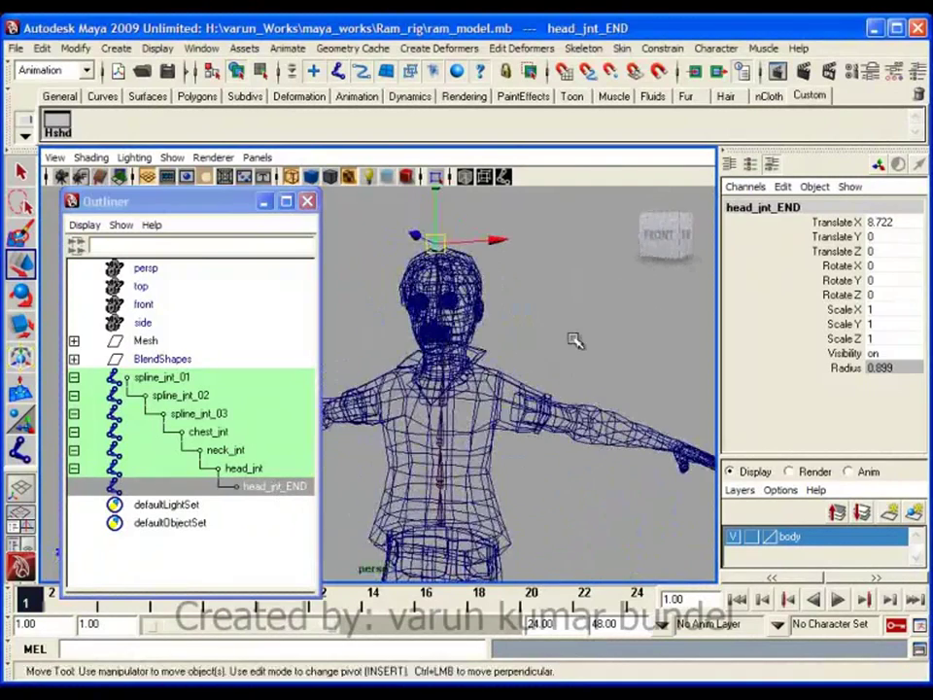
{"action": "left_click", "coordinate": [59, 371]}
{"action": "left_click", "coordinate": [74, 377]}
{"action": "left_click_drag", "start_coordinate": [364, 313], "coordinate": [496, 406], "text": "alt"}
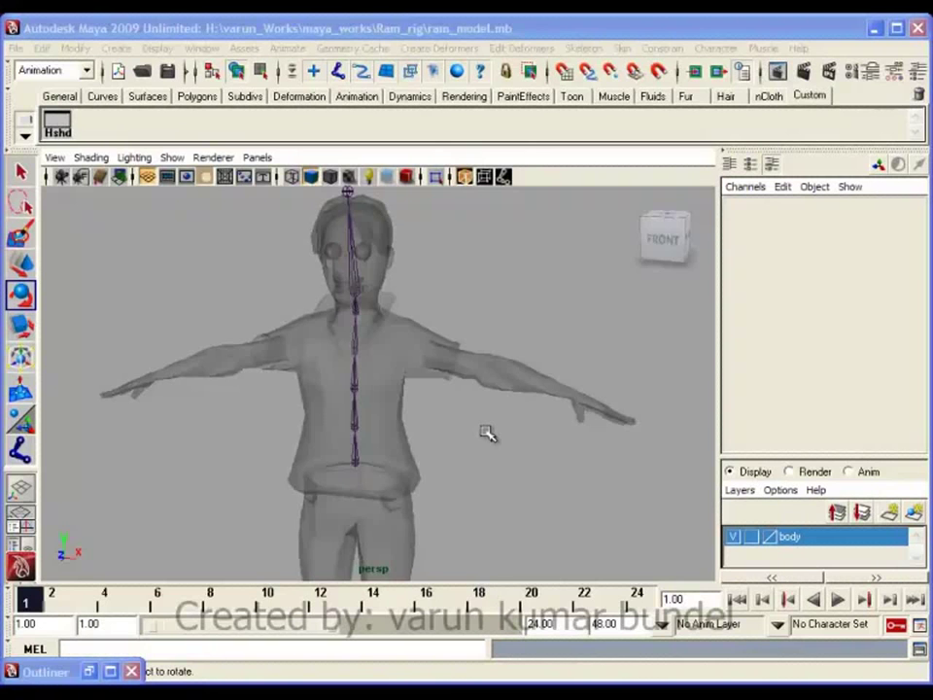
- In a wireframe front view, place the arm chain's first joint beside the chest joint with the Joint Tool, at about X 2.47, Y 38.97
{"action": "left_click_drag", "start_coordinate": [533, 421], "coordinate": [400, 403], "text": "alt"}
{"action": "right_click_drag", "start_coordinate": [401, 403], "coordinate": [427, 448], "text": "alt"}
{"action": "key", "text": "space"}
{"action": "left_click_drag", "start_coordinate": [364, 487], "coordinate": [326, 504]}
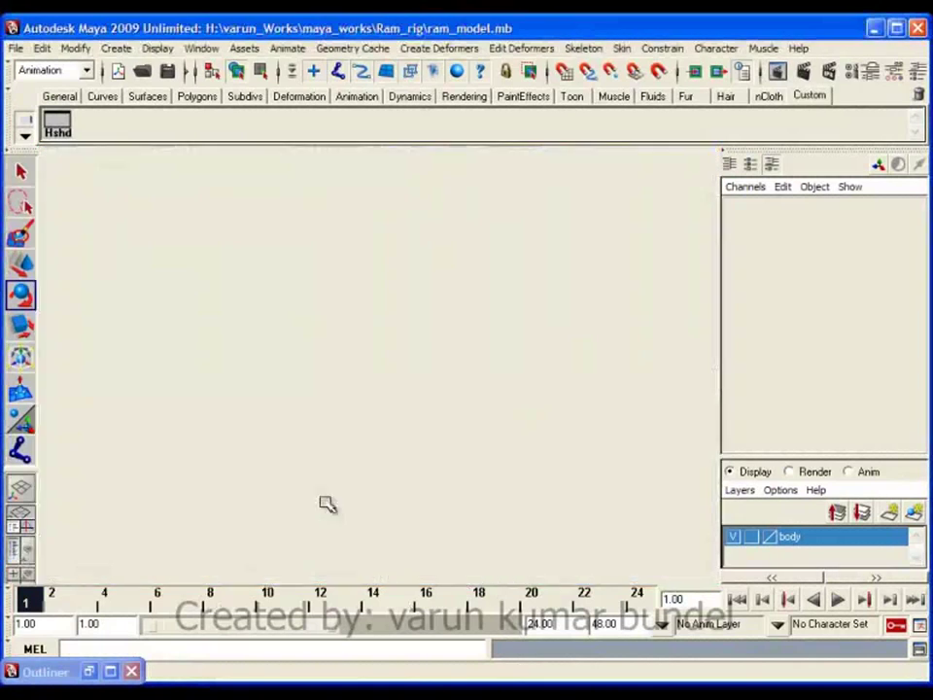
{"action": "left_click", "coordinate": [584, 47]}
{"action": "left_click", "coordinate": [608, 78]}
{"action": "middle_click_drag", "start_coordinate": [372, 393], "coordinate": [392, 439], "text": "alt"}
{"action": "right_click_drag", "start_coordinate": [392, 439], "coordinate": [352, 438], "text": "alt"}
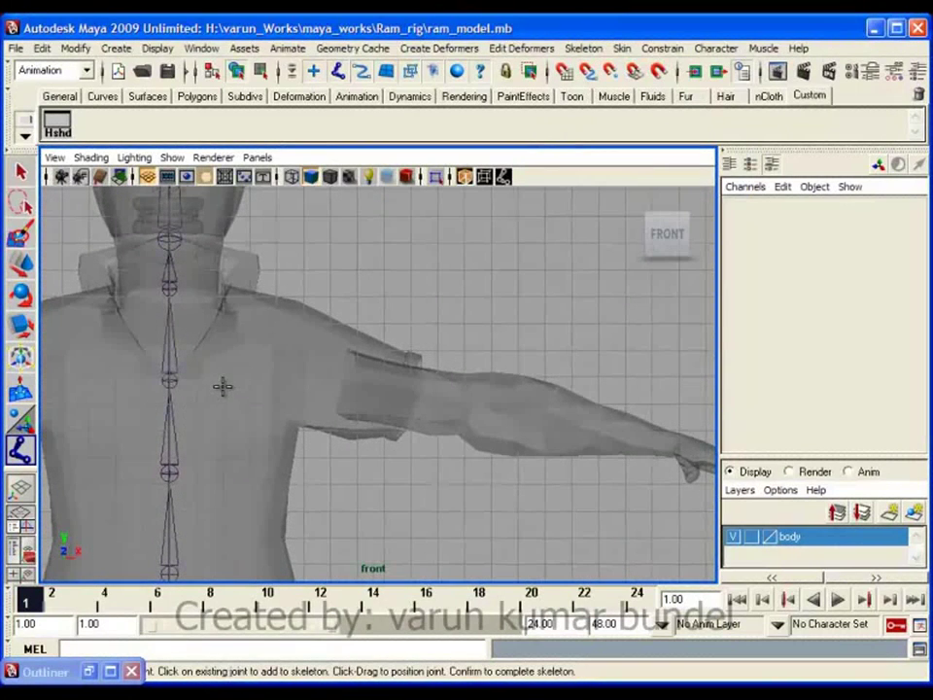
{"action": "key", "text": "4"}
{"action": "middle_click_drag", "start_coordinate": [283, 402], "coordinate": [312, 398], "text": "alt"}
{"action": "left_click", "coordinate": [271, 379]}
{"action": "left_click_drag", "start_coordinate": [270, 379], "coordinate": [263, 377]}
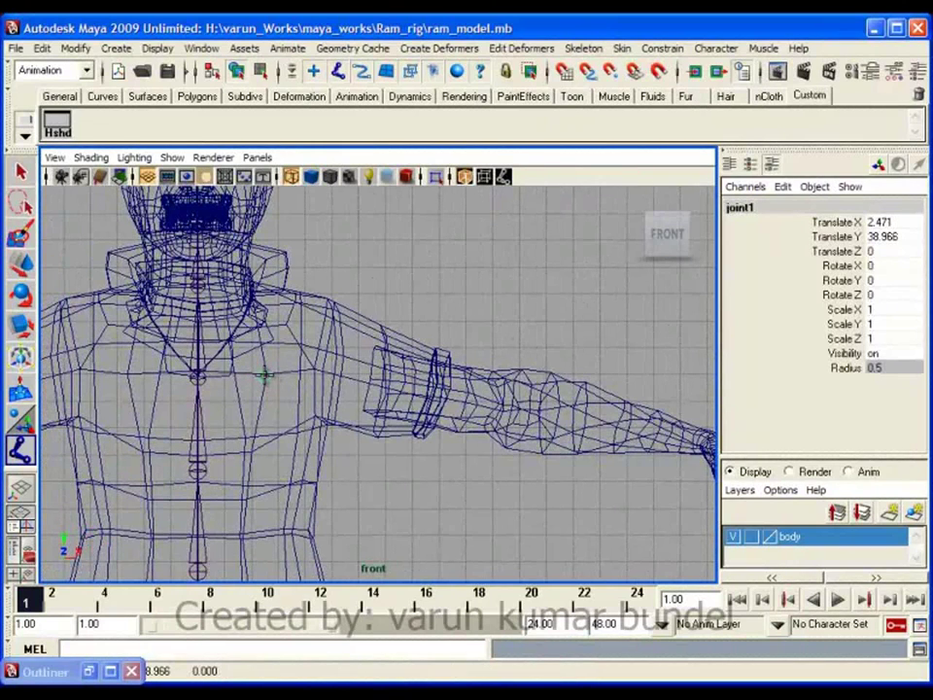
- Add the shoulder joint, then elbow, forearm, wrist and hand joints in a straight horizontal line, and complete the chain
{"action": "middle_click_drag", "start_coordinate": [292, 350], "coordinate": [271, 340], "text": "alt"}
{"action": "left_click", "coordinate": [306, 345]}
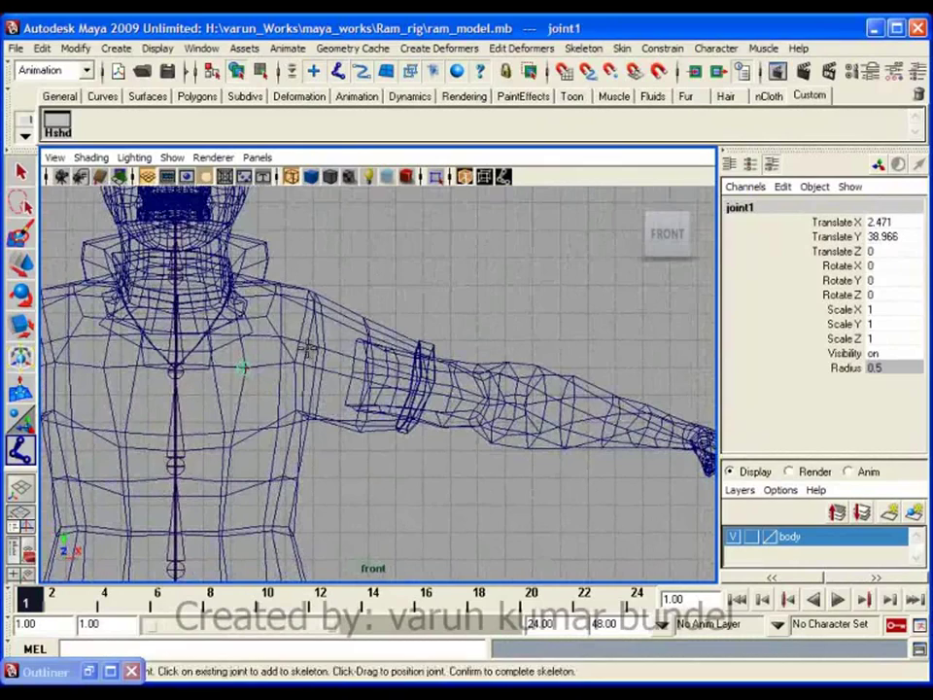
{"action": "left_click_drag", "start_coordinate": [309, 346], "coordinate": [307, 350]}
{"action": "mouse_move", "coordinate": [382, 422]}
{"action": "middle_mouse_down", "text": "alt"}
{"action": "mouse_move", "coordinate": [333, 437]}
{"action": "mouse_move", "coordinate": [366, 435]}
{"action": "middle_mouse_up", "text": "alt"}
{"action": "left_click_drag", "start_coordinate": [423, 350], "coordinate": [388, 349]}
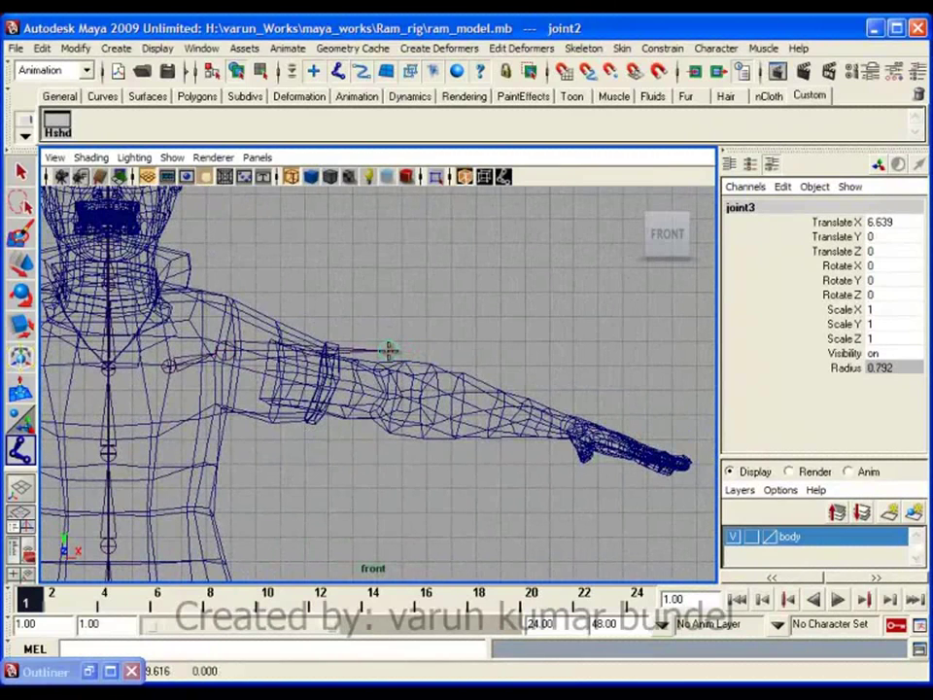
{"action": "left_click", "coordinate": [482, 343]}
{"action": "left_click_drag", "start_coordinate": [482, 336], "coordinate": [484, 348]}
{"action": "left_click_drag", "start_coordinate": [560, 346], "coordinate": [614, 356]}
{"action": "key", "text": "Return"}
{"action": "key", "text": "e"}
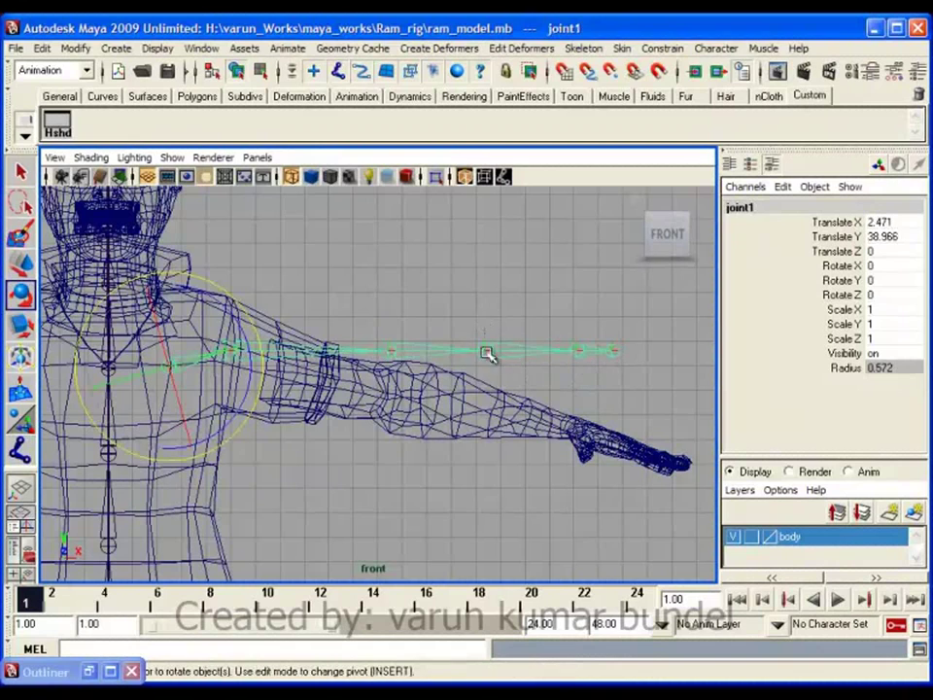
- Rotate the shoulder joint, joint2, to about -13.14 in Z so the chain follows the sloping arm
{"action": "left_click", "coordinate": [510, 350]}
{"action": "key", "text": "w"}
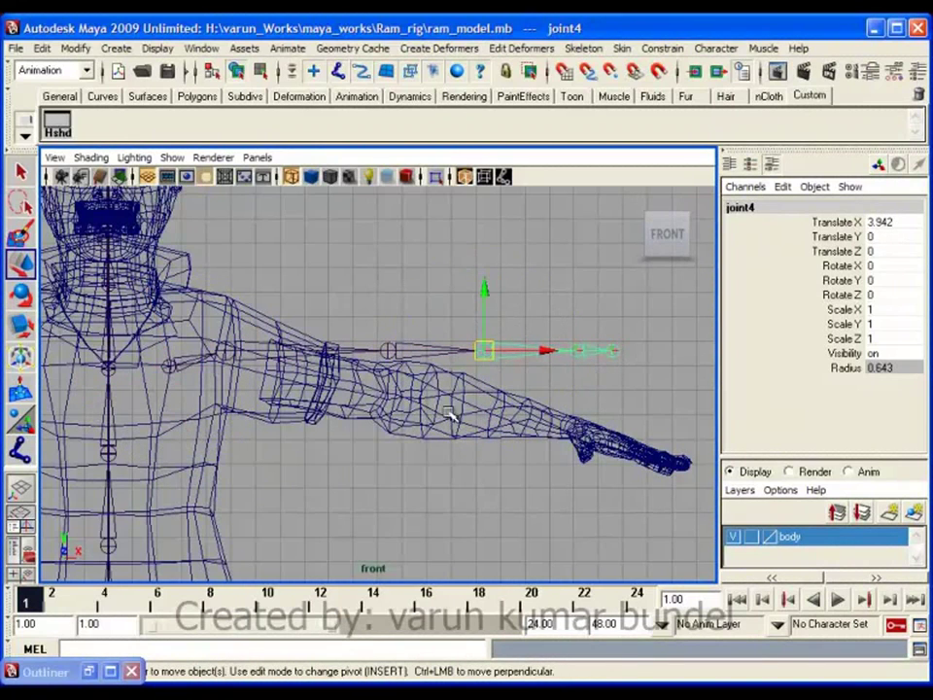
{"action": "middle_click_drag", "start_coordinate": [449, 411], "coordinate": [473, 422], "text": "alt"}
{"action": "left_click", "coordinate": [320, 361]}
{"action": "key", "text": "e"}
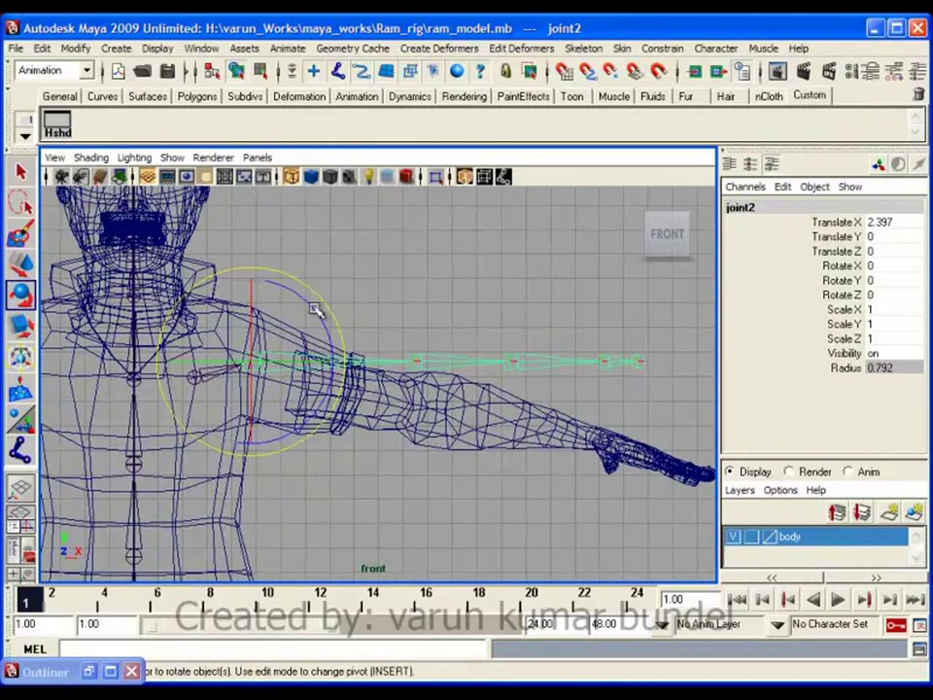
{"action": "left_click_drag", "start_coordinate": [309, 304], "coordinate": [316, 324]}
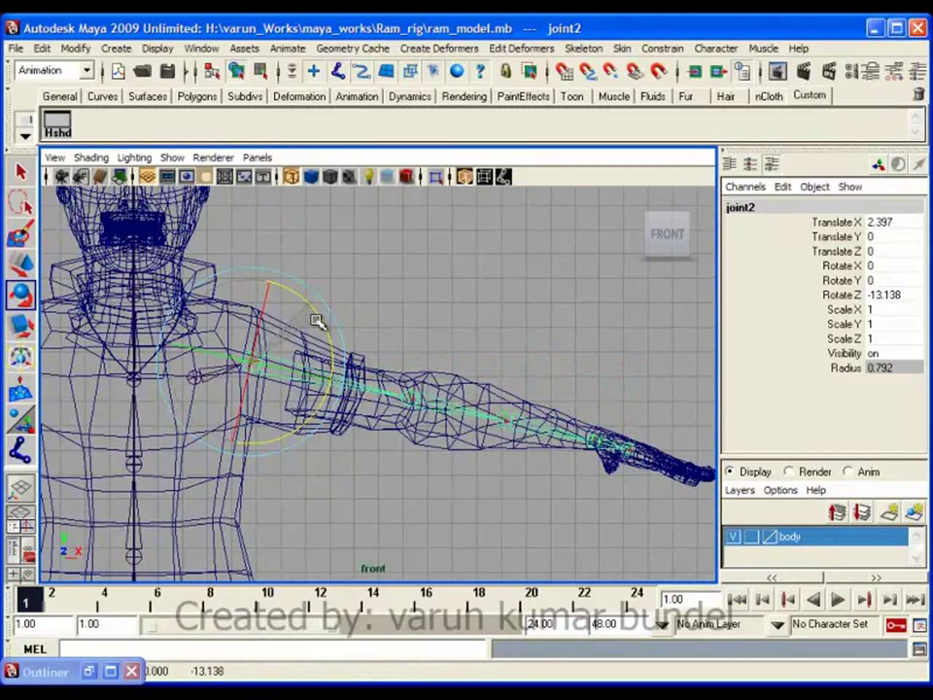
- In the top view, move the shoulder joint back to about -1.245 in Translate Z
{"action": "key", "text": "space"}
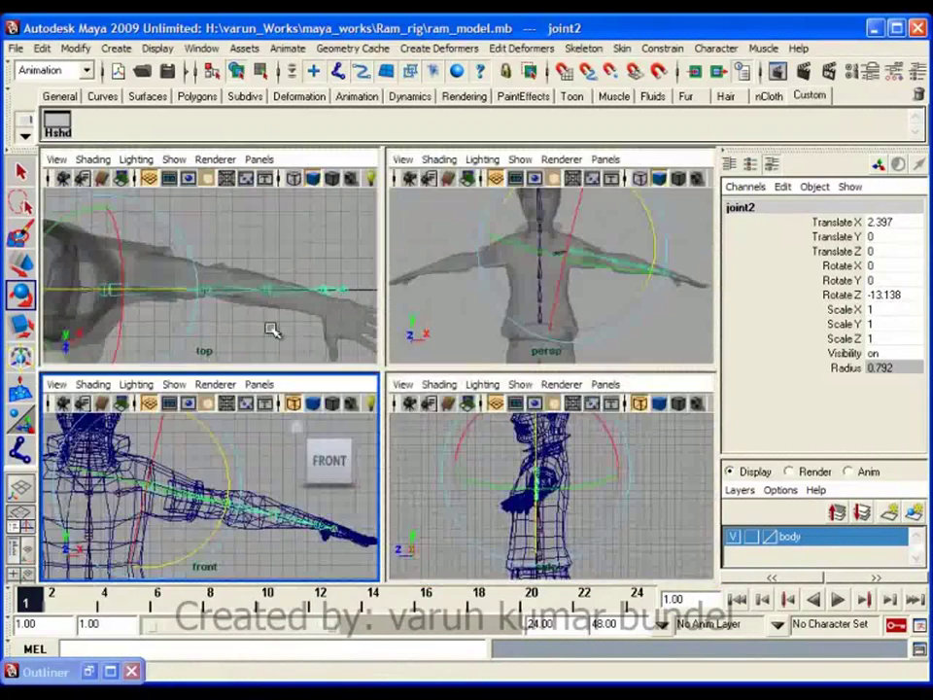
{"action": "key", "text": "space"}
{"action": "left_click", "coordinate": [406, 467]}
{"action": "middle_click_drag", "start_coordinate": [348, 340], "coordinate": [305, 323], "text": "alt"}
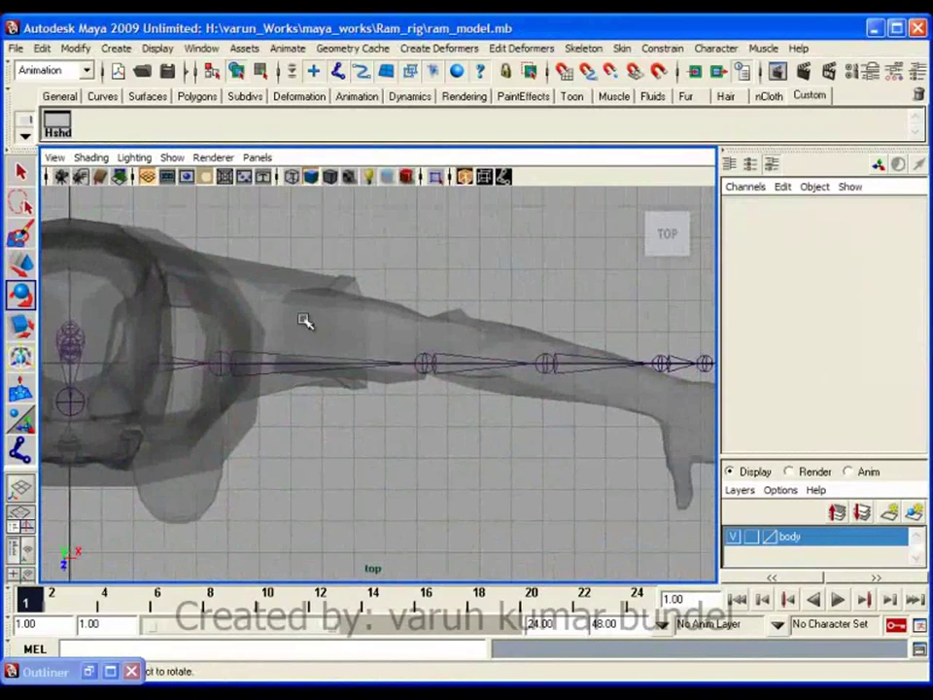
{"action": "left_click", "coordinate": [304, 365]}
{"action": "key", "text": "w"}
{"action": "left_click_drag", "start_coordinate": [223, 425], "coordinate": [222, 379]}
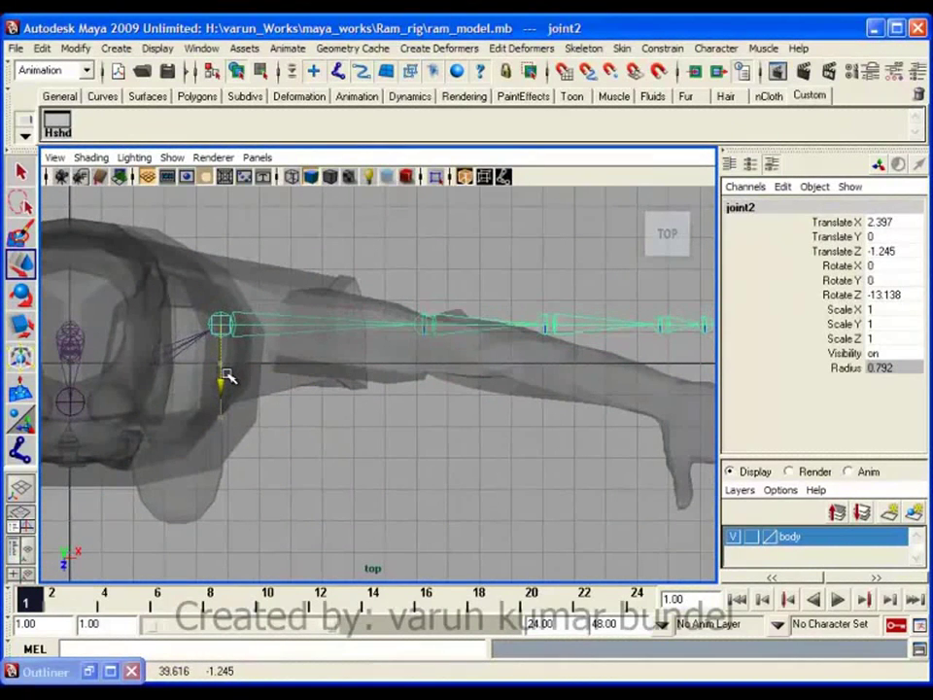
- Rotate the shoulder joint to about -6.06 in Y to line the upper arm up with the mesh
{"action": "middle_click_drag", "start_coordinate": [375, 411], "coordinate": [359, 427], "text": "alt"}
{"action": "key", "text": "e"}
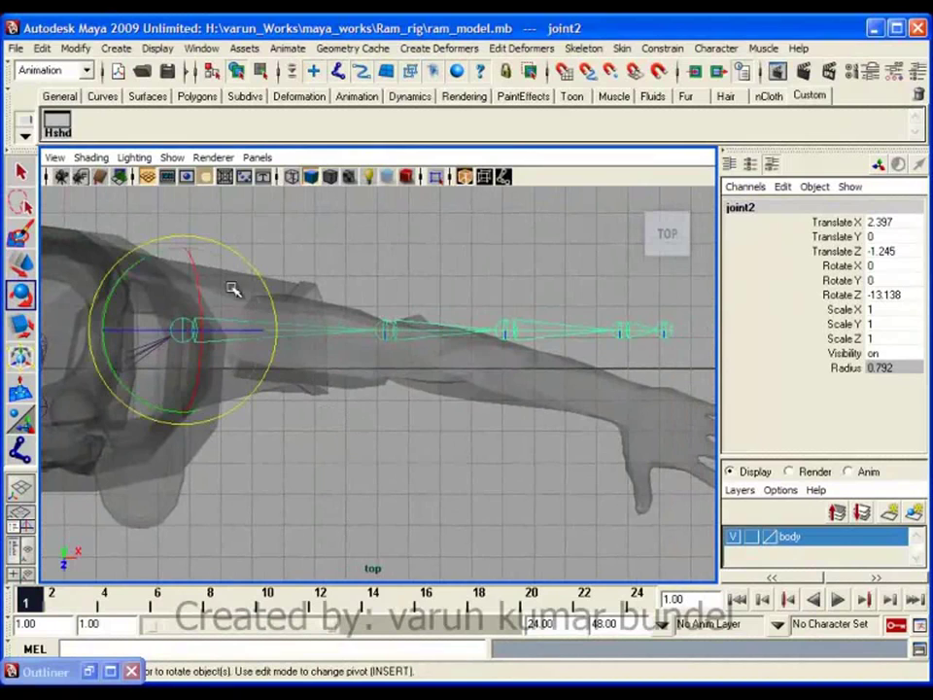
{"action": "left_click_drag", "start_coordinate": [129, 271], "coordinate": [141, 268]}
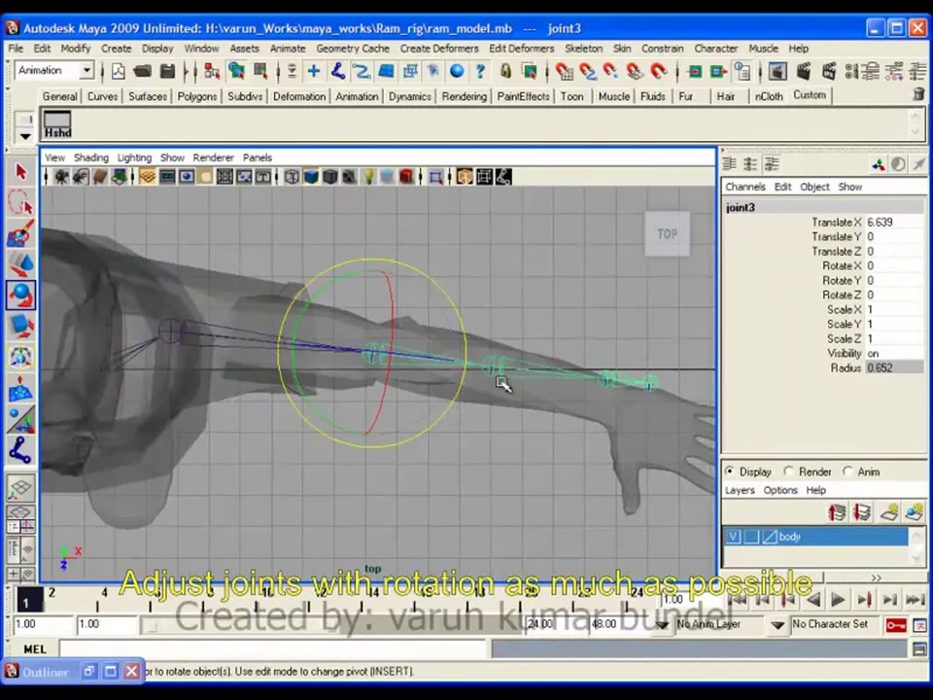
{"action": "left_click", "coordinate": [175, 335]}
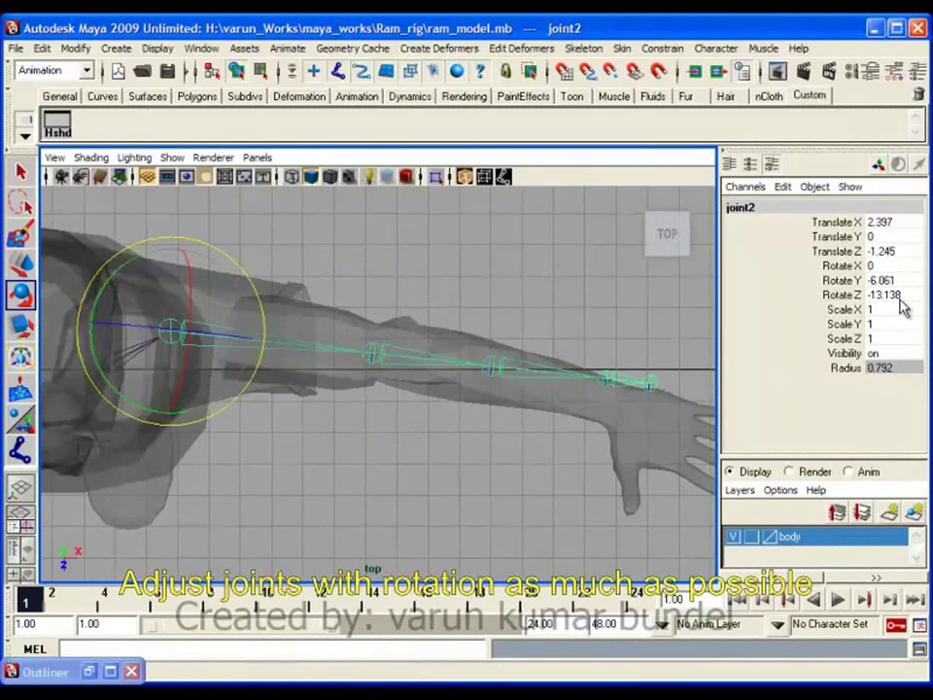
- Rotate the elbow joint, joint3, to about -6.56 in Y to follow the forearm
{"action": "left_click", "coordinate": [394, 368]}
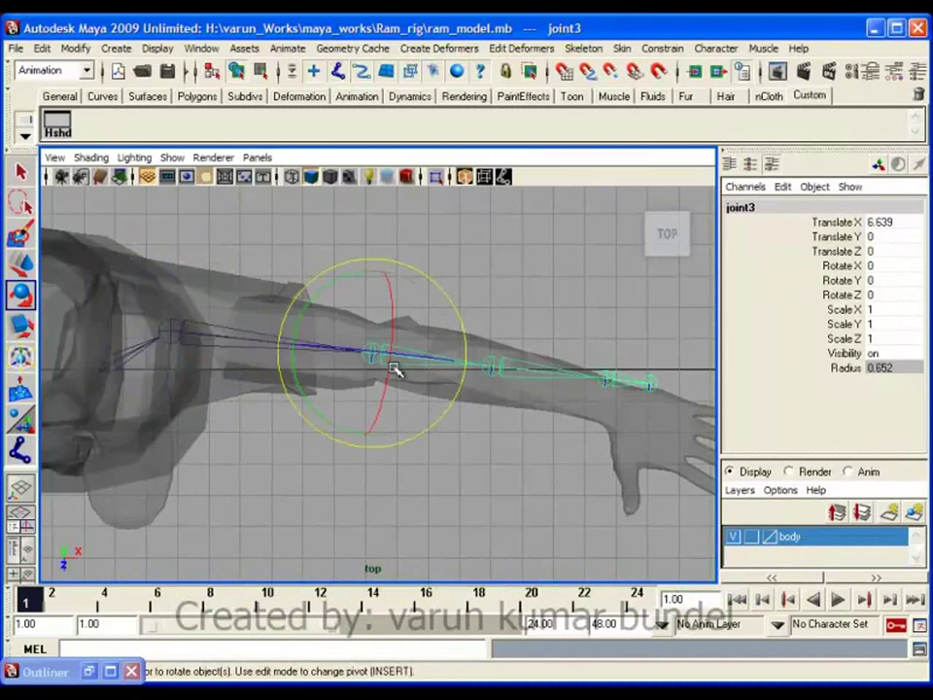
{"action": "mouse_move", "coordinate": [345, 270]}
{"action": "left_mouse_down"}
{"action": "mouse_move", "coordinate": [329, 290]}
{"action": "mouse_move", "coordinate": [343, 289]}
{"action": "left_mouse_up"}
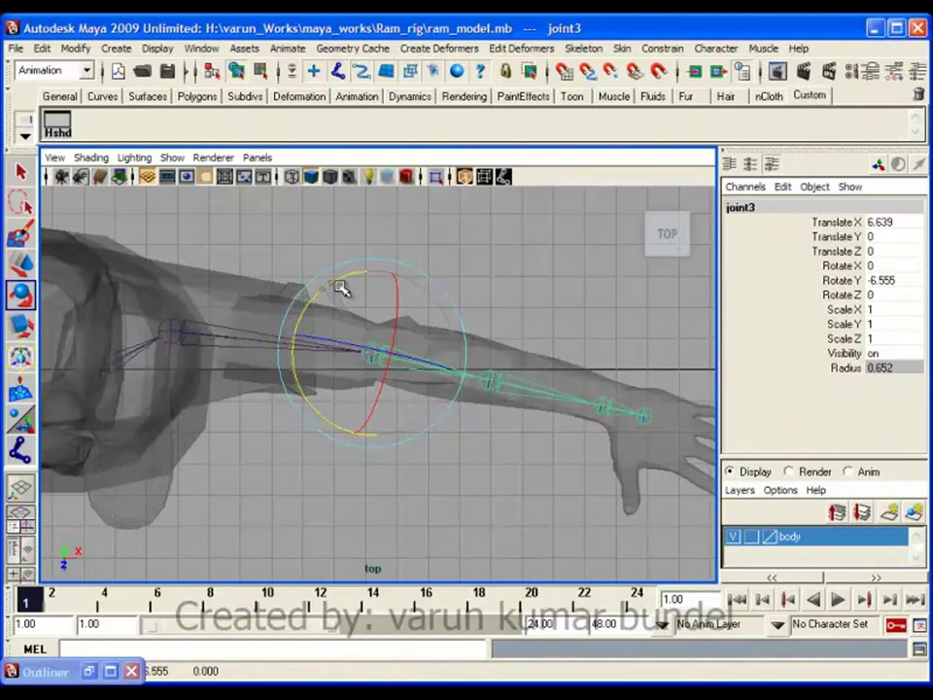
{"action": "left_click", "coordinate": [310, 471]}
{"action": "middle_click_drag", "start_coordinate": [310, 471], "coordinate": [421, 441], "text": "alt"}
- From the arm chain's root joint, freeze the transformations and orient the joints xyz with the secondary axis Y up
{"action": "key", "text": "space"}
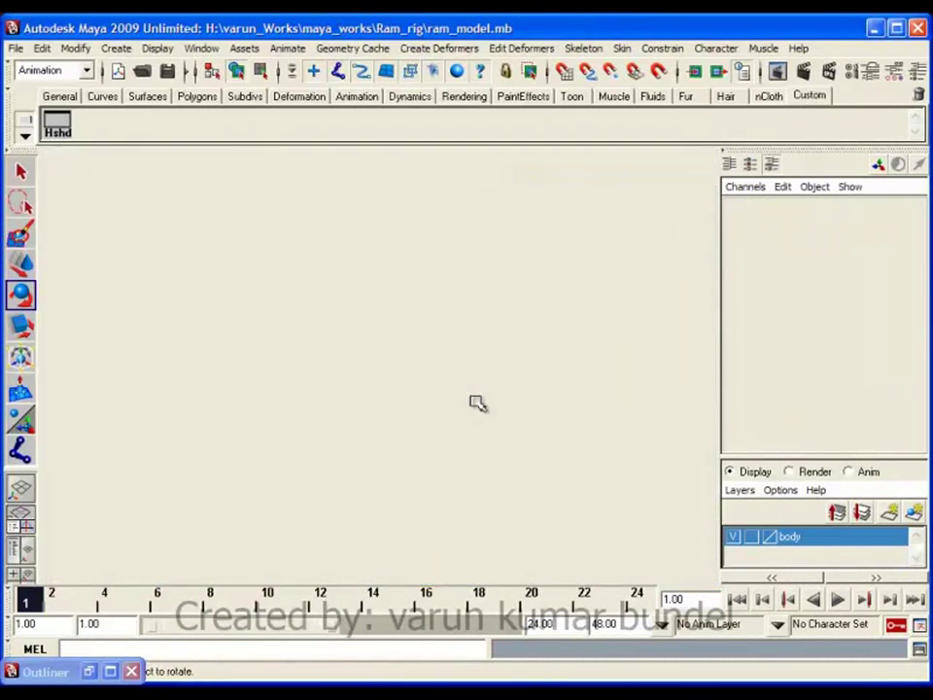
{"action": "key", "text": "space"}
{"action": "left_click_drag", "start_coordinate": [541, 359], "coordinate": [377, 326], "text": "alt"}
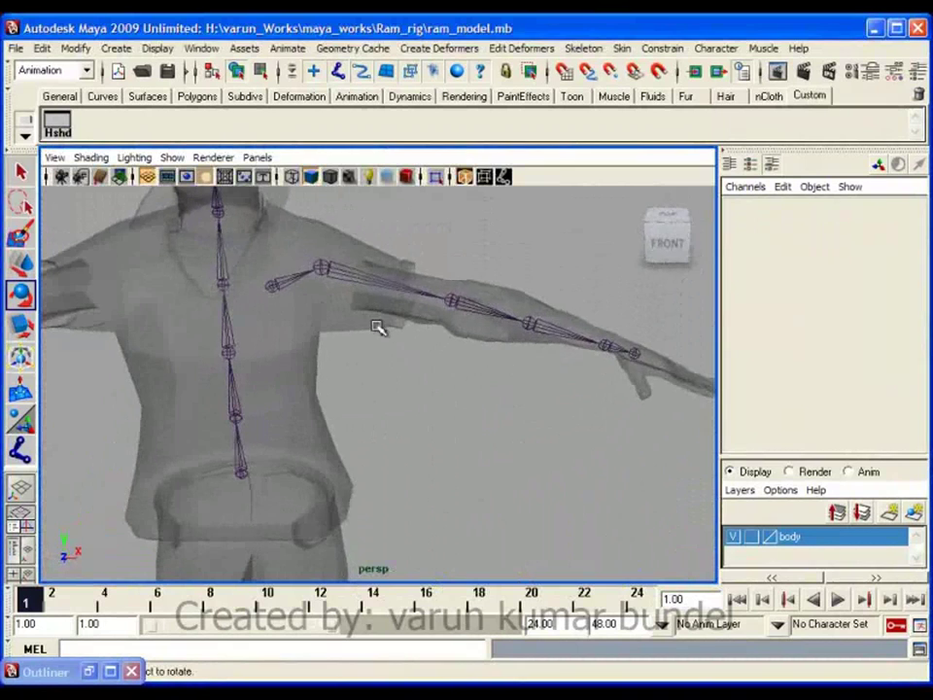
{"action": "left_click", "coordinate": [275, 282]}
{"action": "key", "text": "w"}
{"action": "left_click", "coordinate": [74, 48]}
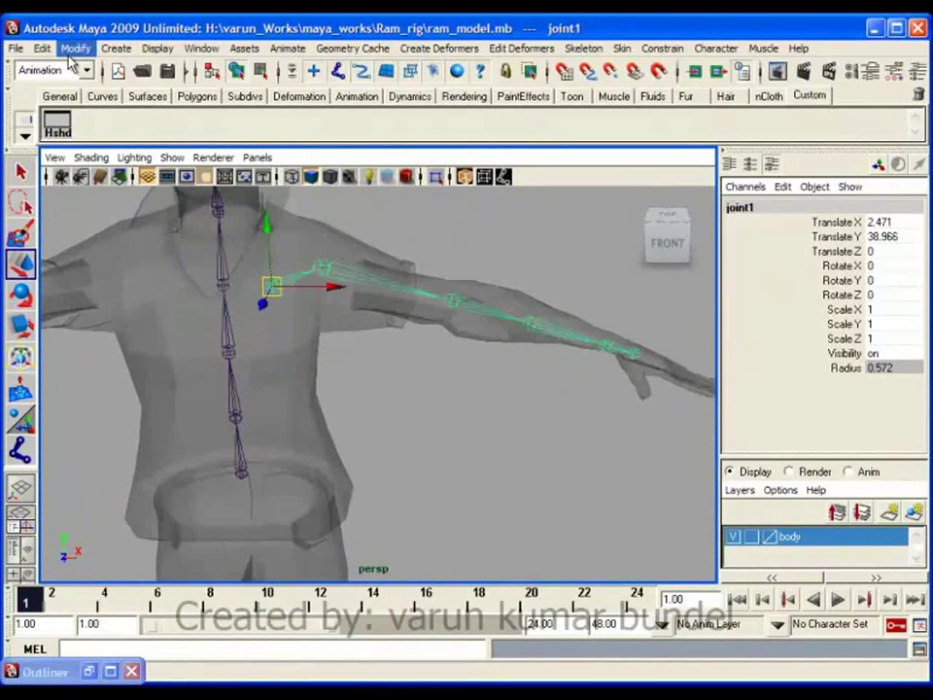
{"action": "left_click", "coordinate": [114, 106]}
{"action": "left_click", "coordinate": [586, 47]}
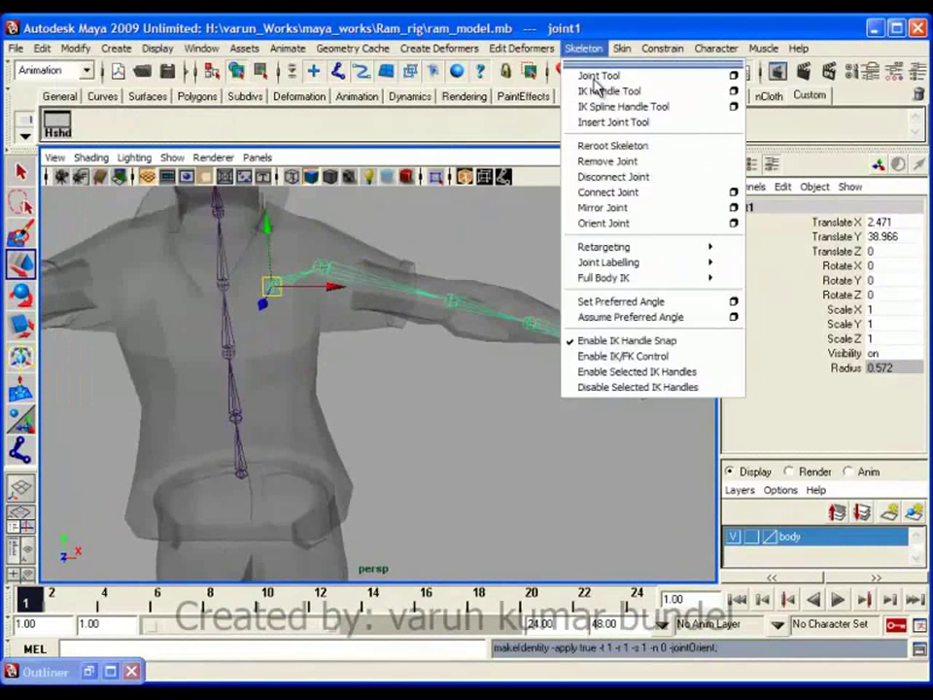
{"action": "left_click", "coordinate": [640, 224]}
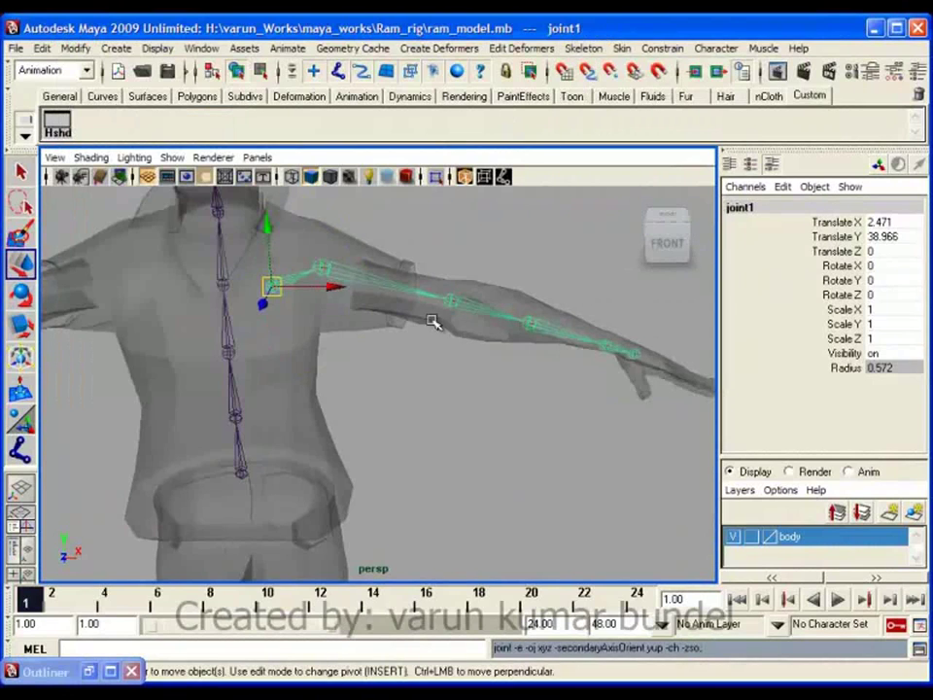
- Hide the body layer and inspect the arm joints' local rotation axes in component mode, then return to object mode
{"action": "left_click", "coordinate": [734, 537]}
{"action": "left_click_drag", "start_coordinate": [554, 464], "coordinate": [488, 440], "text": "alt"}
{"action": "key", "text": "F8"}
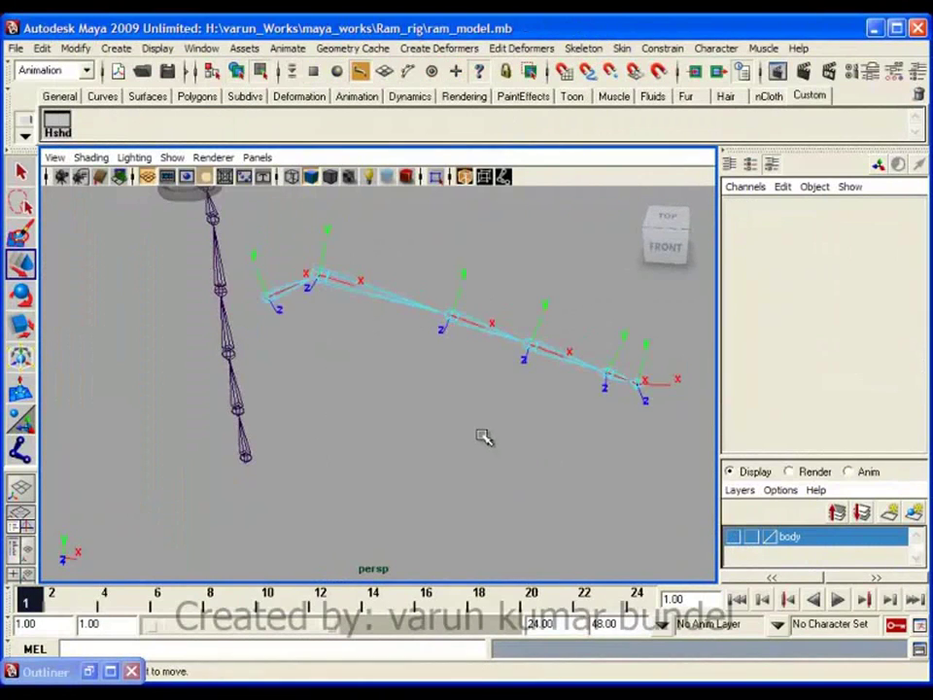
{"action": "left_click_drag", "start_coordinate": [406, 368], "coordinate": [418, 345], "text": "alt"}
{"action": "left_click_drag", "start_coordinate": [377, 268], "coordinate": [572, 420], "text": "alt"}
{"action": "key", "text": "F8"}
{"action": "right_click_drag", "start_coordinate": [603, 463], "coordinate": [463, 399], "text": "alt"}
{"action": "middle_click_drag", "start_coordinate": [463, 399], "coordinate": [506, 401], "text": "alt"}
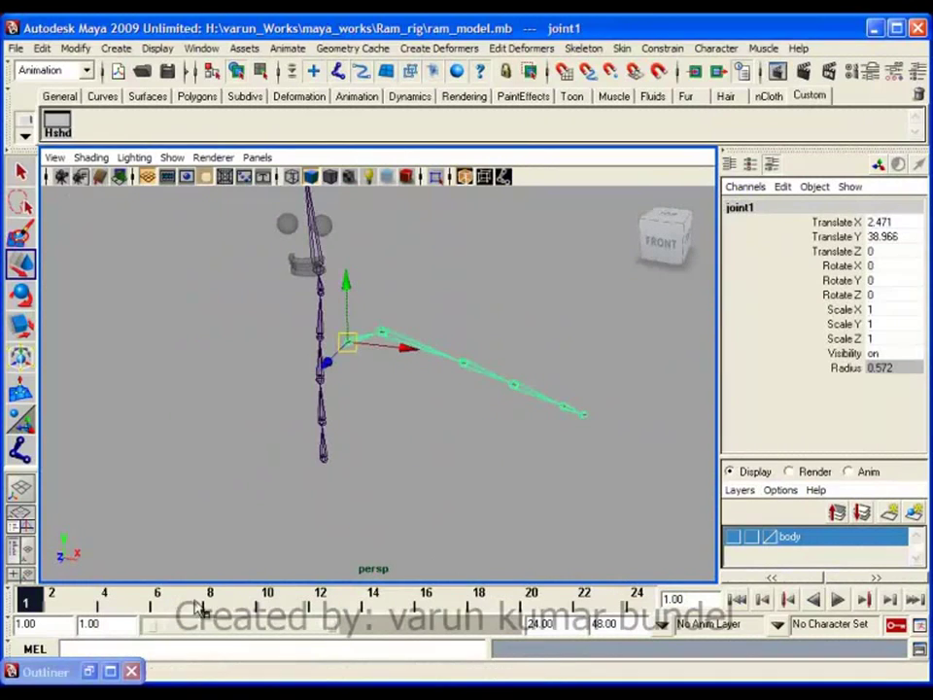
- Restore the Outliner, expand the arm chain fully and rename joint1 as Lf_clavicle_jnt
{"action": "left_click", "coordinate": [89, 671]}
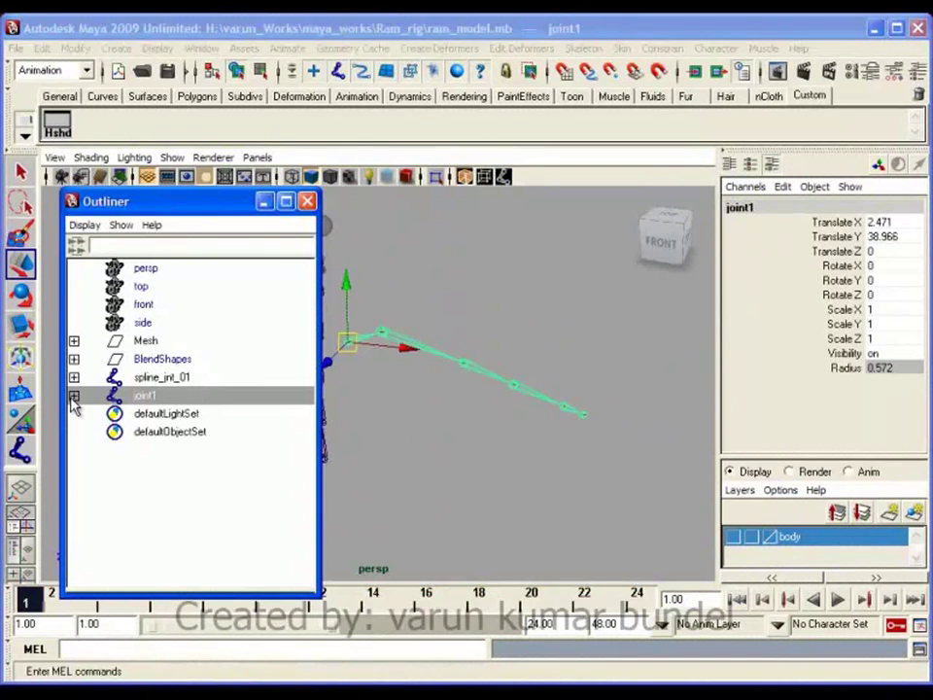
{"action": "left_click", "coordinate": [74, 394], "text": "shift"}
{"action": "double_click", "coordinate": [175, 397]}
{"action": "type", "text": "Lf"}
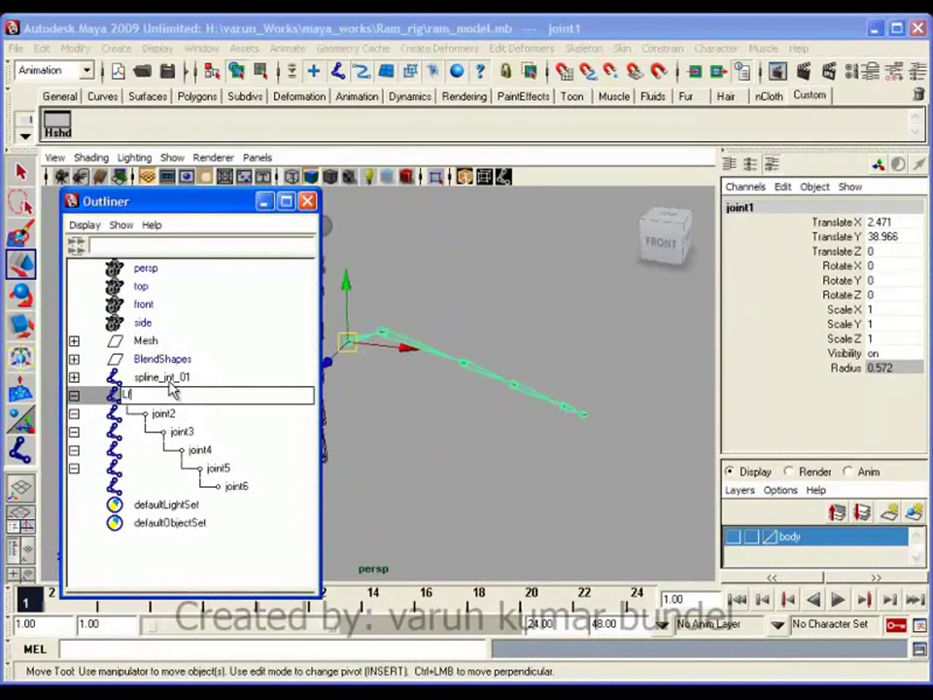
{"action": "type", "text": "_lL_"}
{"action": "key", "text": "Return"}
- Rename joint2 as Lf_shoulder_jnt, copying the reusable part of the name for the other arm joints
{"action": "double_click", "coordinate": [179, 414]}
{"action": "type", "text": "Lf_jn"}
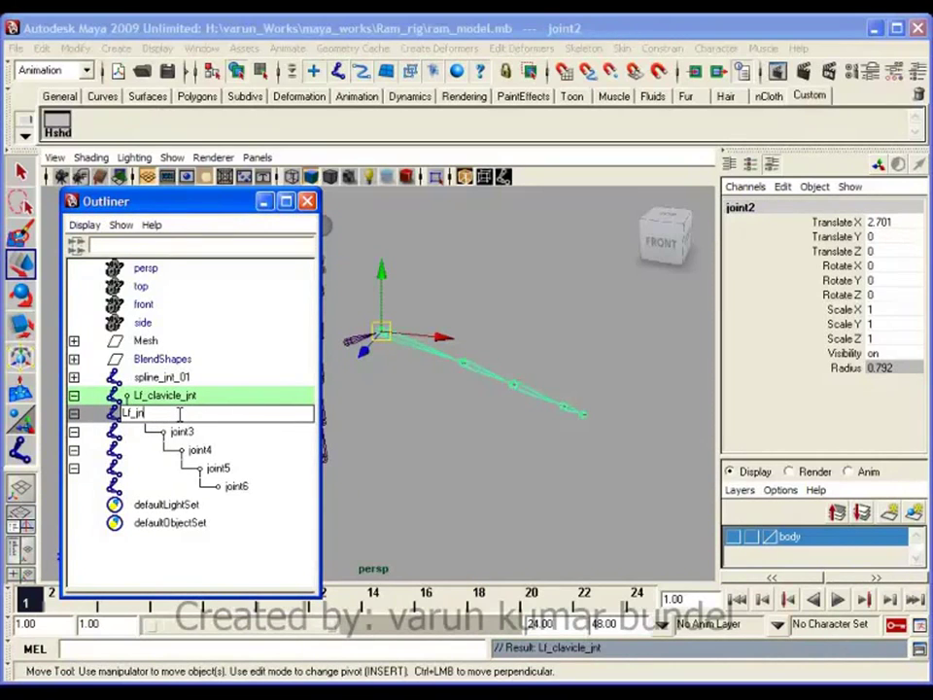
{"action": "type", "text": "t"}
{"action": "double_click", "coordinate": [136, 413]}
{"action": "key", "text": "ctrl+c"}
{"action": "left_click", "coordinate": [129, 419]}
{"action": "key", "text": "Return"}
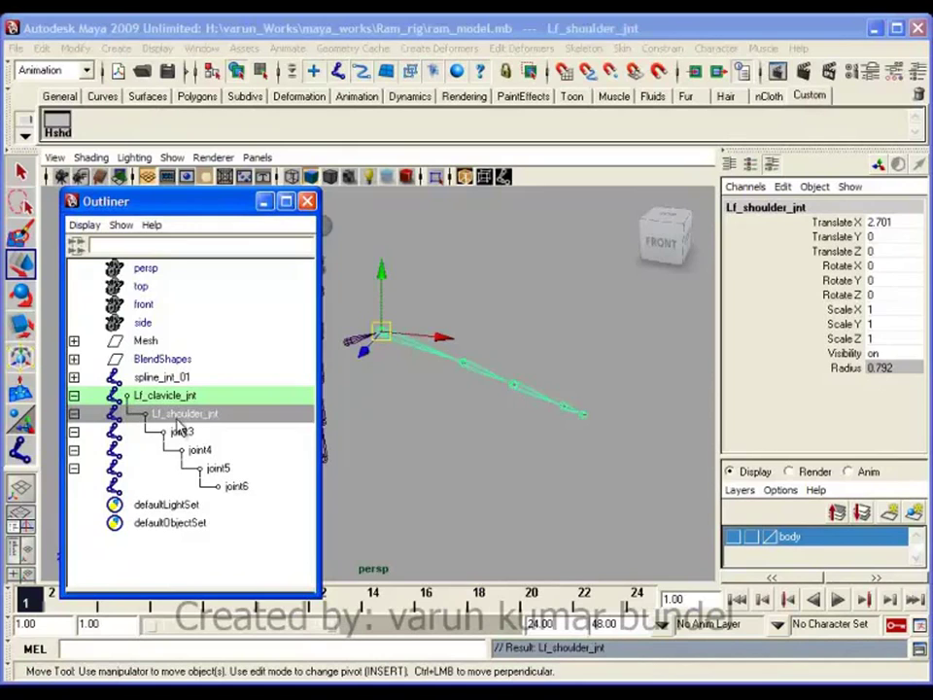
- Rename joint3 as Lf_elbow_nt and joint4 as Lf_forearm_jnt, reusing the copied name text
{"action": "double_click", "coordinate": [181, 431]}
{"action": "key", "text": "ctrl+v"}
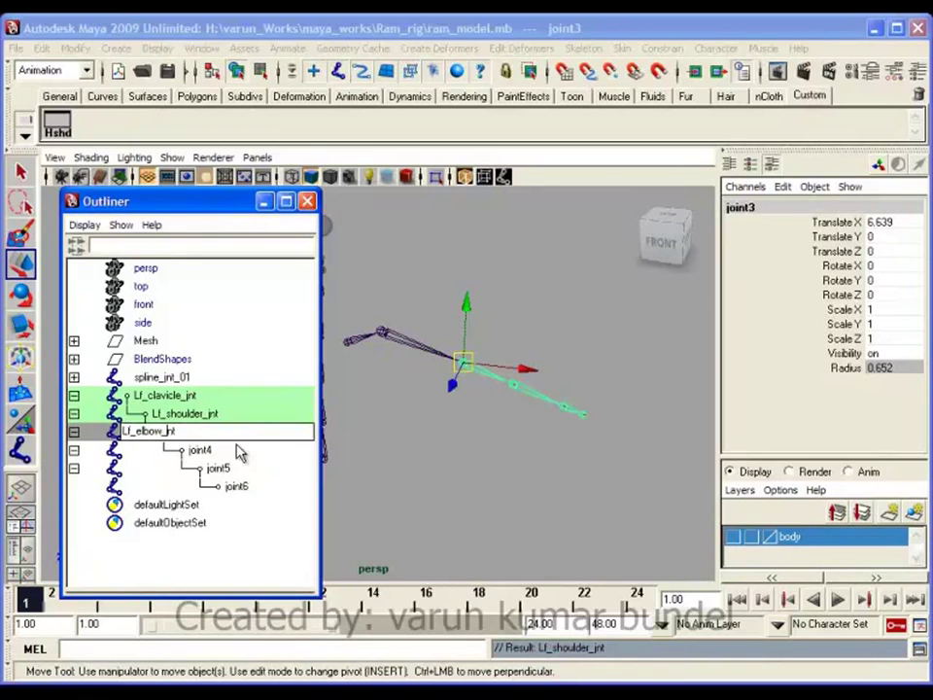
{"action": "key", "text": "Return"}
{"action": "double_click", "coordinate": [239, 450]}
{"action": "key", "text": "ctrl+v"}
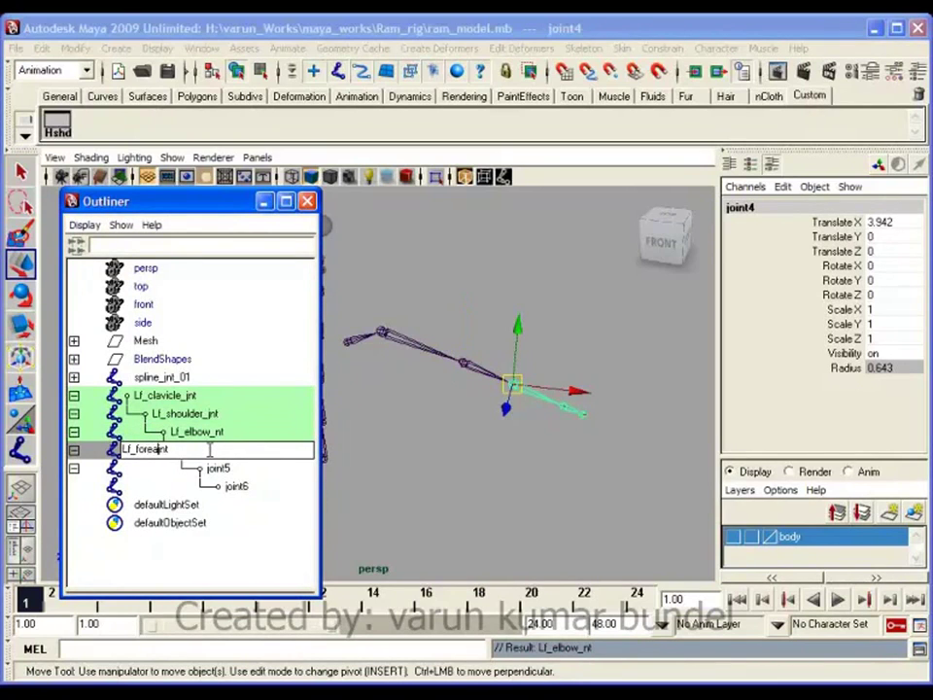
{"action": "key", "text": "Return"}
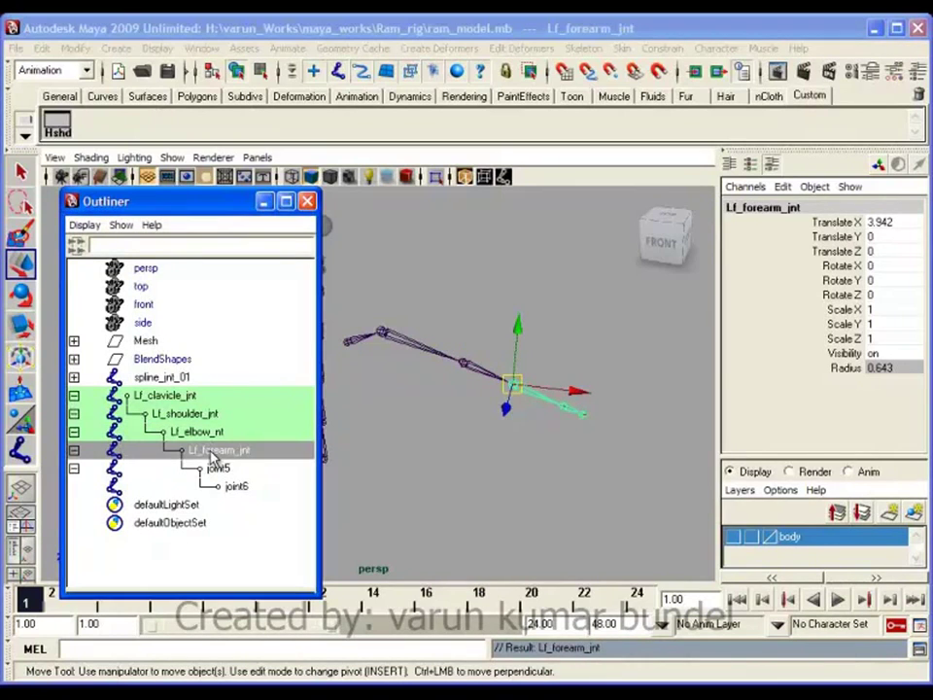
- Rename joint5 as Lf_wrist_jnt and select joint6 at the end of the arm chain
{"action": "double_click", "coordinate": [233, 469]}
{"action": "key", "text": "ctrl+v"}
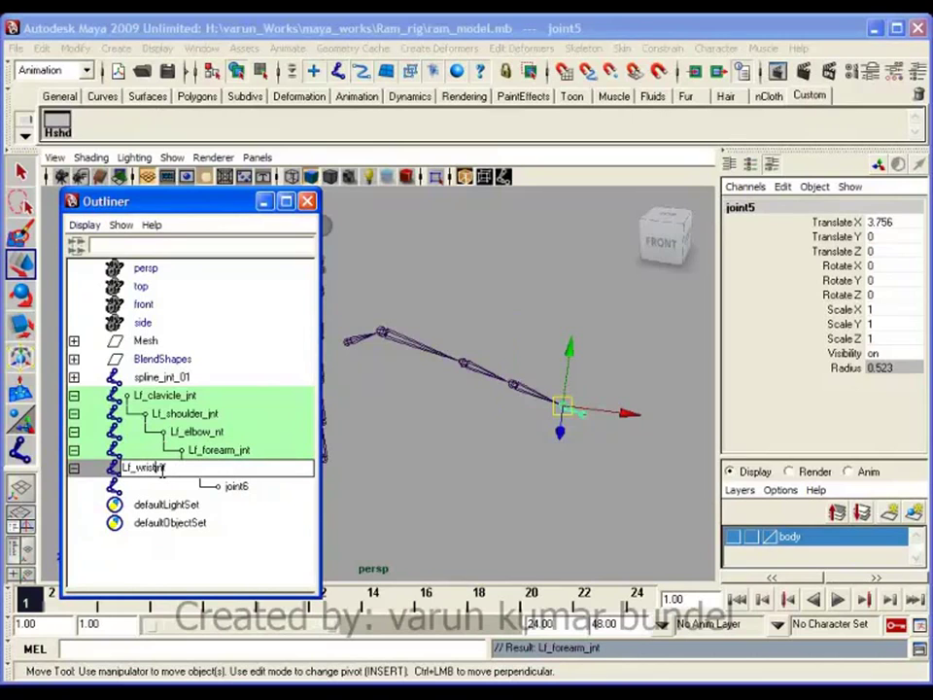
{"action": "type", "text": "wrist_jnt"}
{"action": "key", "text": "Return"}
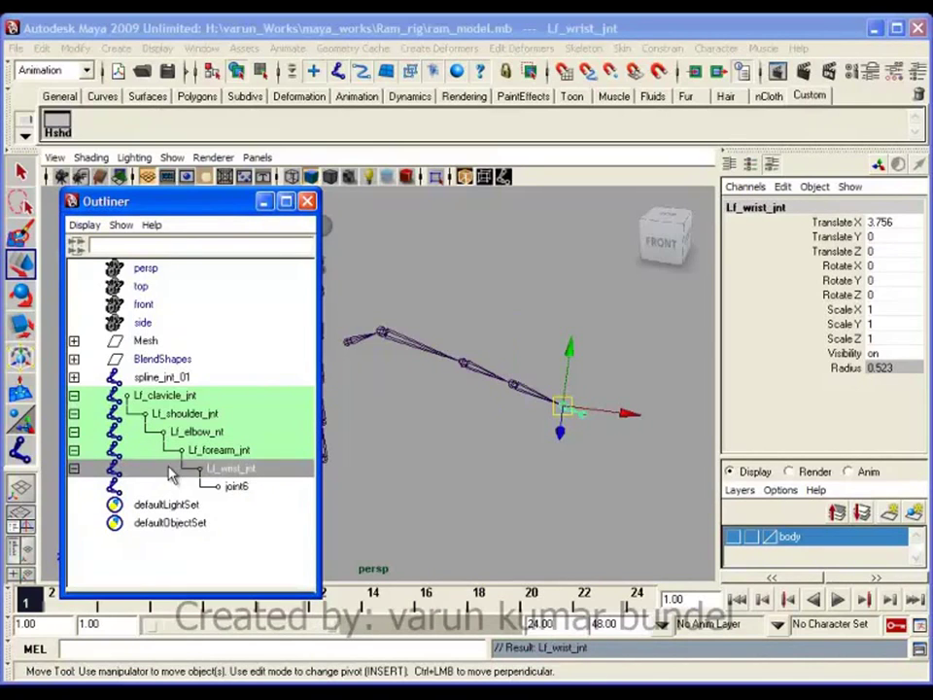
{"action": "left_click", "coordinate": [236, 486]}
{"action": "left_click_drag", "start_coordinate": [571, 460], "coordinate": [546, 426], "text": "alt"}
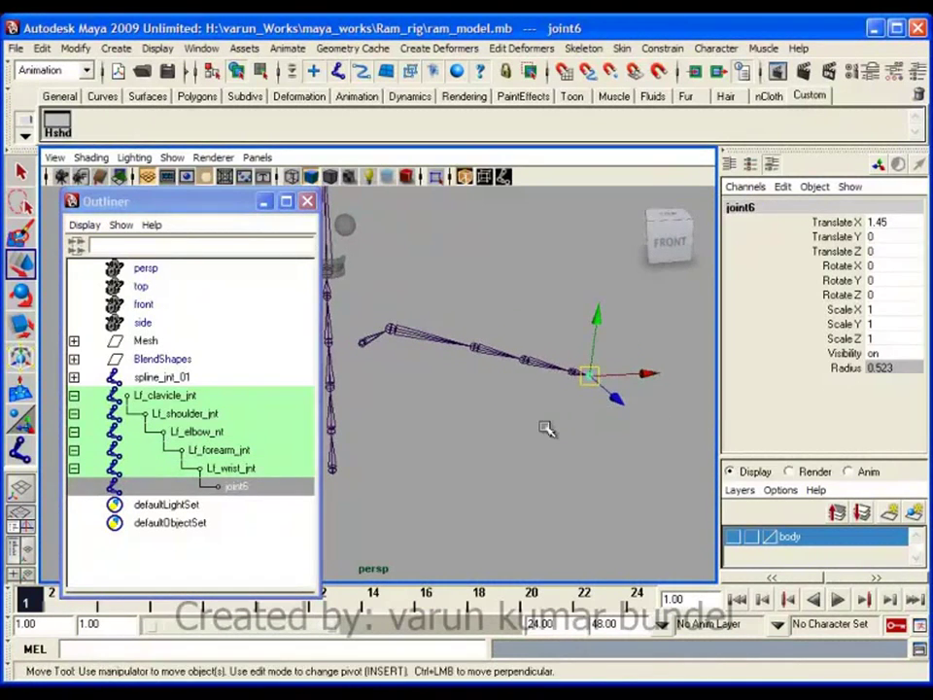